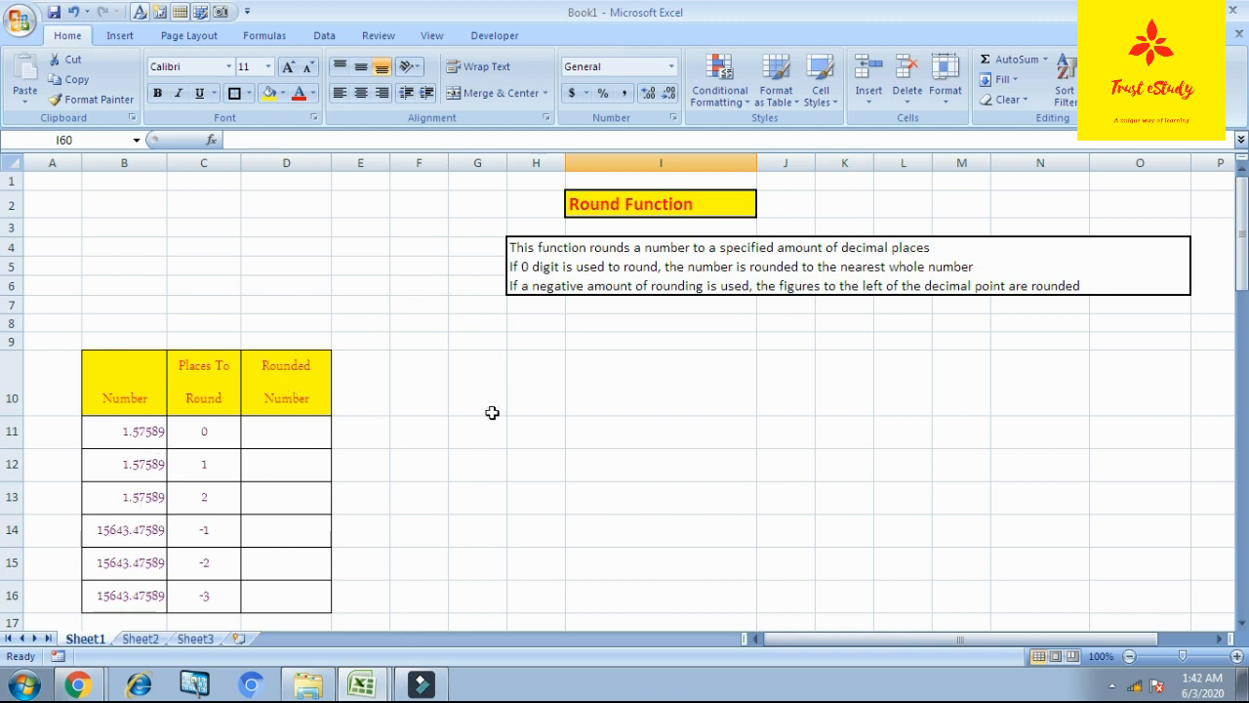
Step: In D11, enter a ROUND formula using the number in B11 and the places to round in C11
left_click_drag(218, 433, 211, 594)
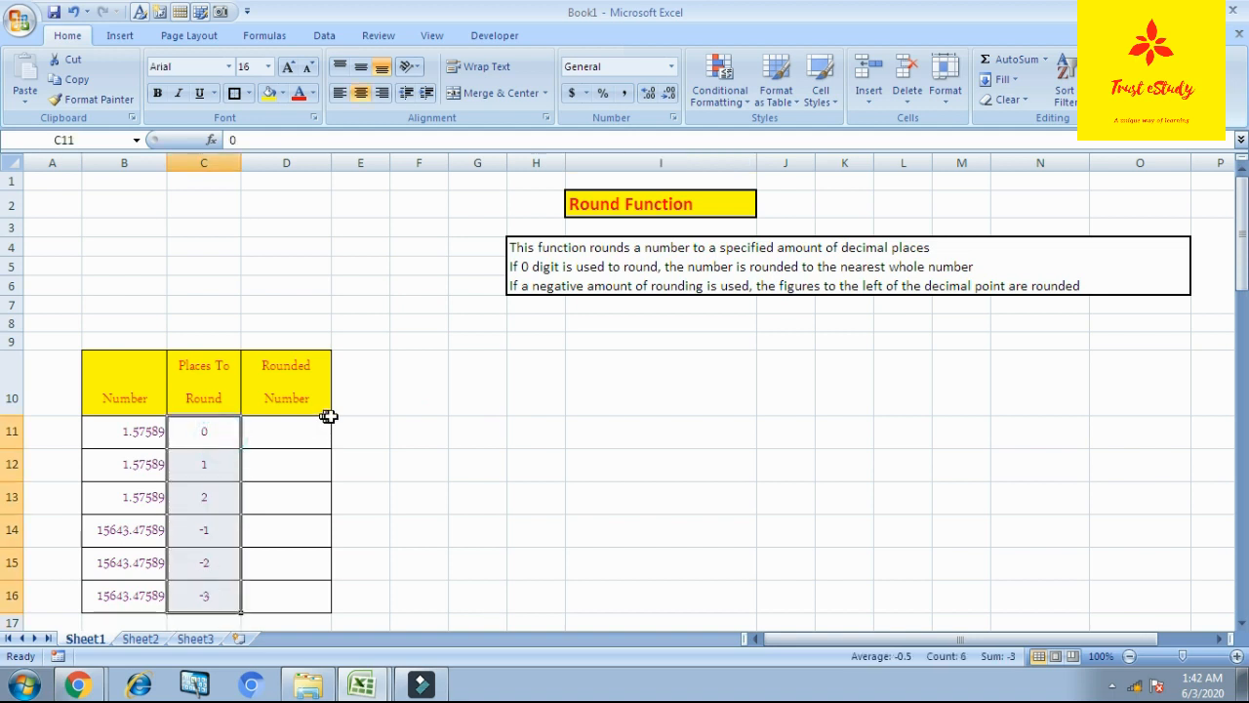
left_click(325, 439)
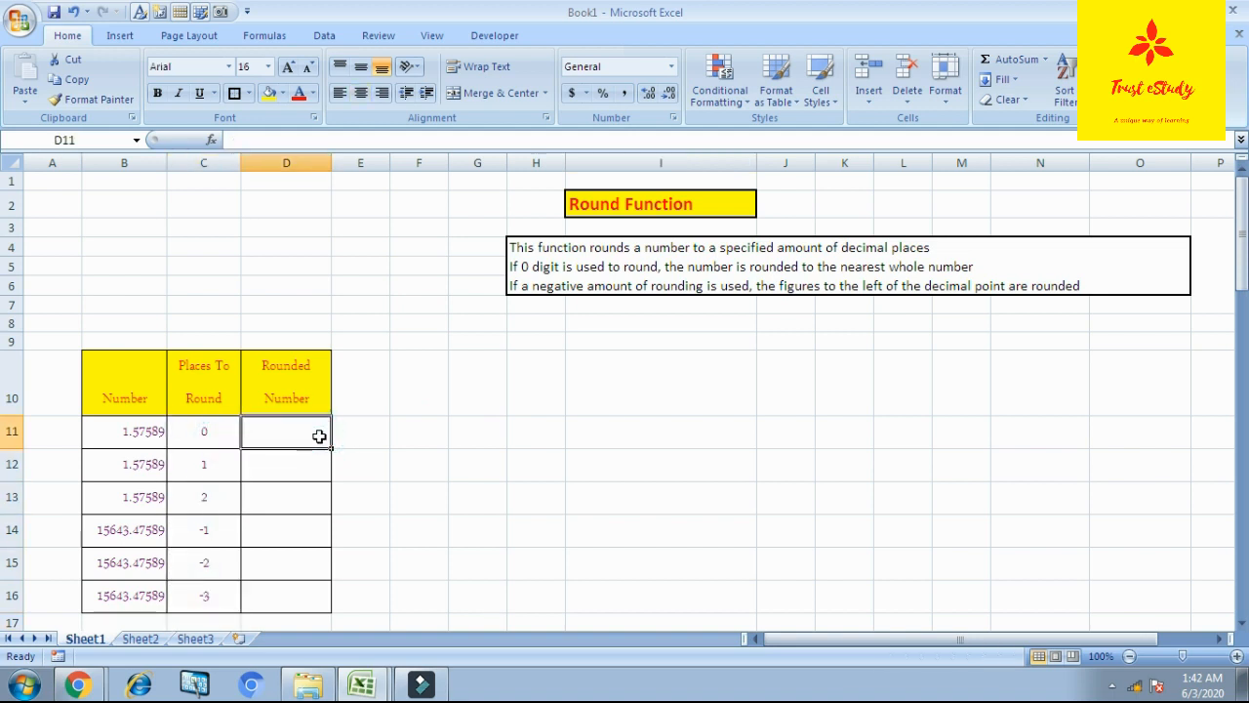
type("+rou")
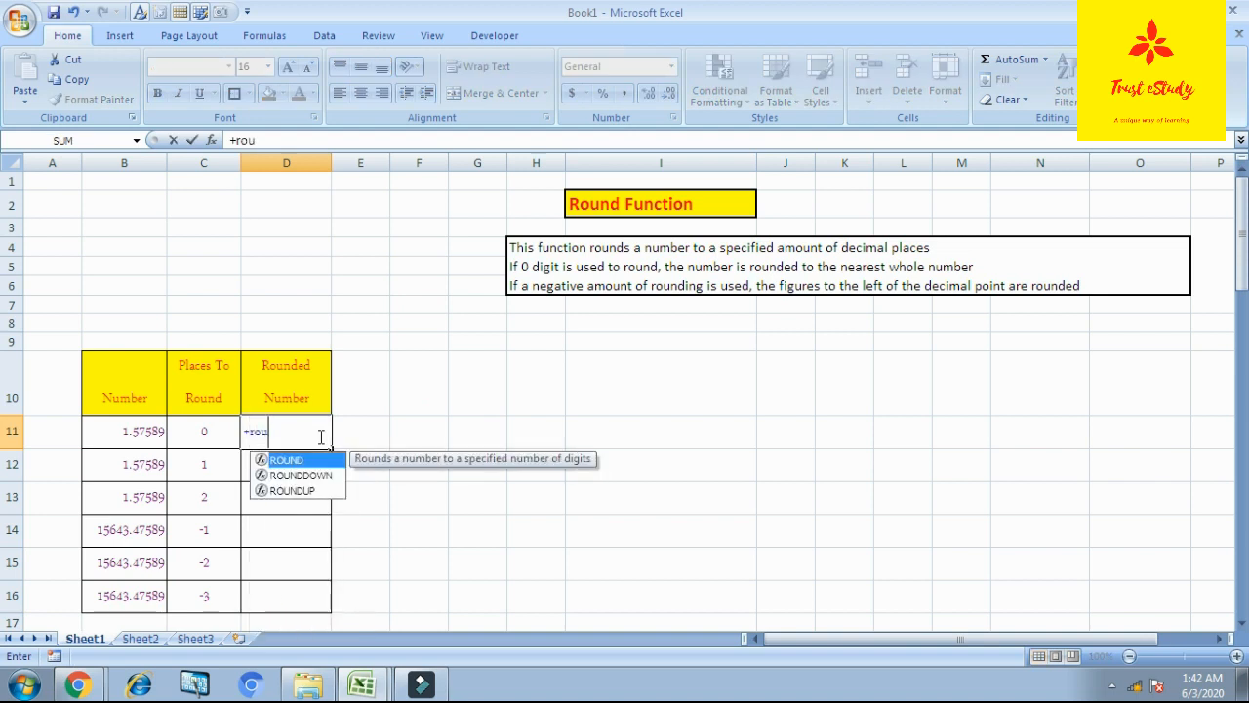
type("nd(")
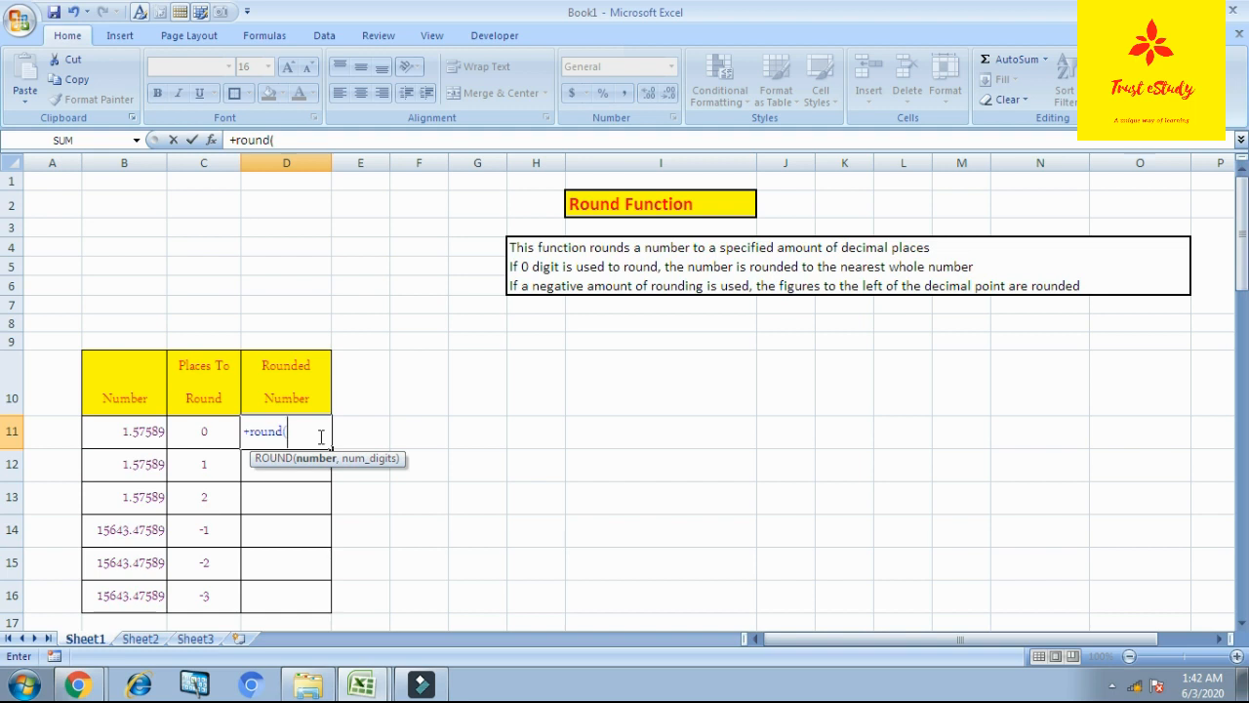
left_click(135, 429)
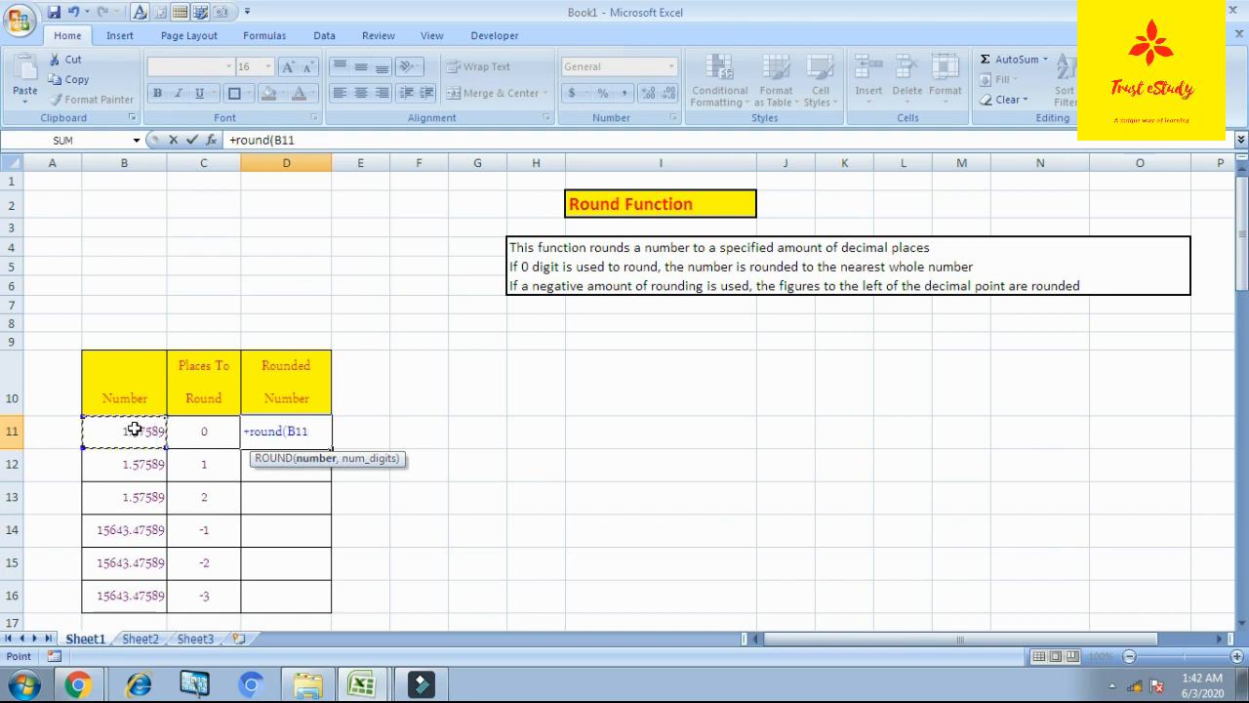
type(",")
left_click(228, 432)
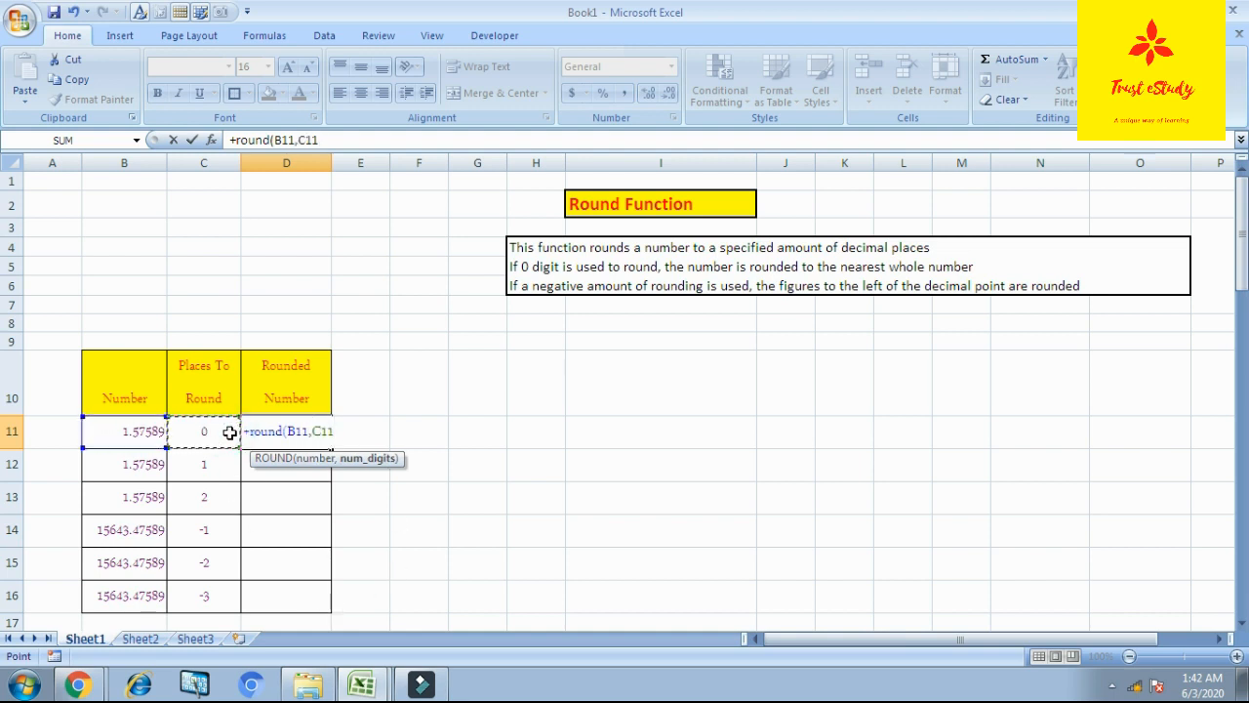
type(")")
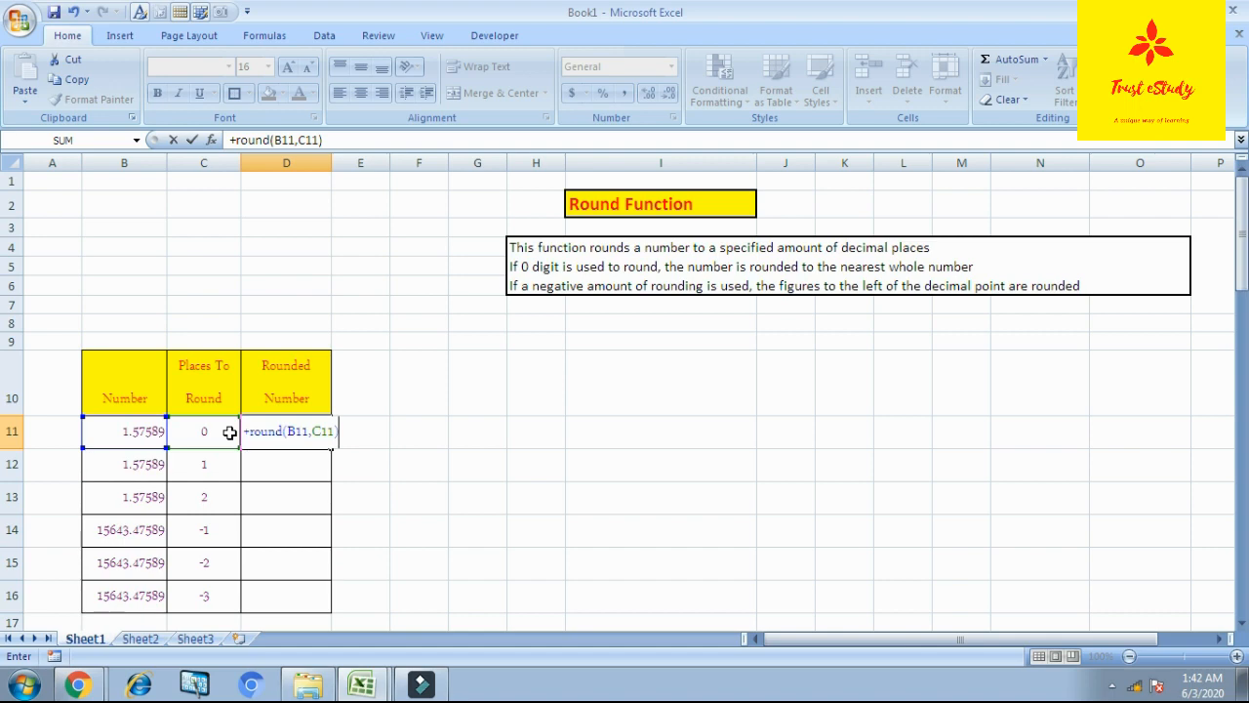
key("Return")
Step: Fill the ROUND formula from D11 down through D16 in the Rounded Number column
key("Up")
key("shift+Down")
key("shift+Down")
key("shift+Down")
key("shift+Down")
key("shift+Down")
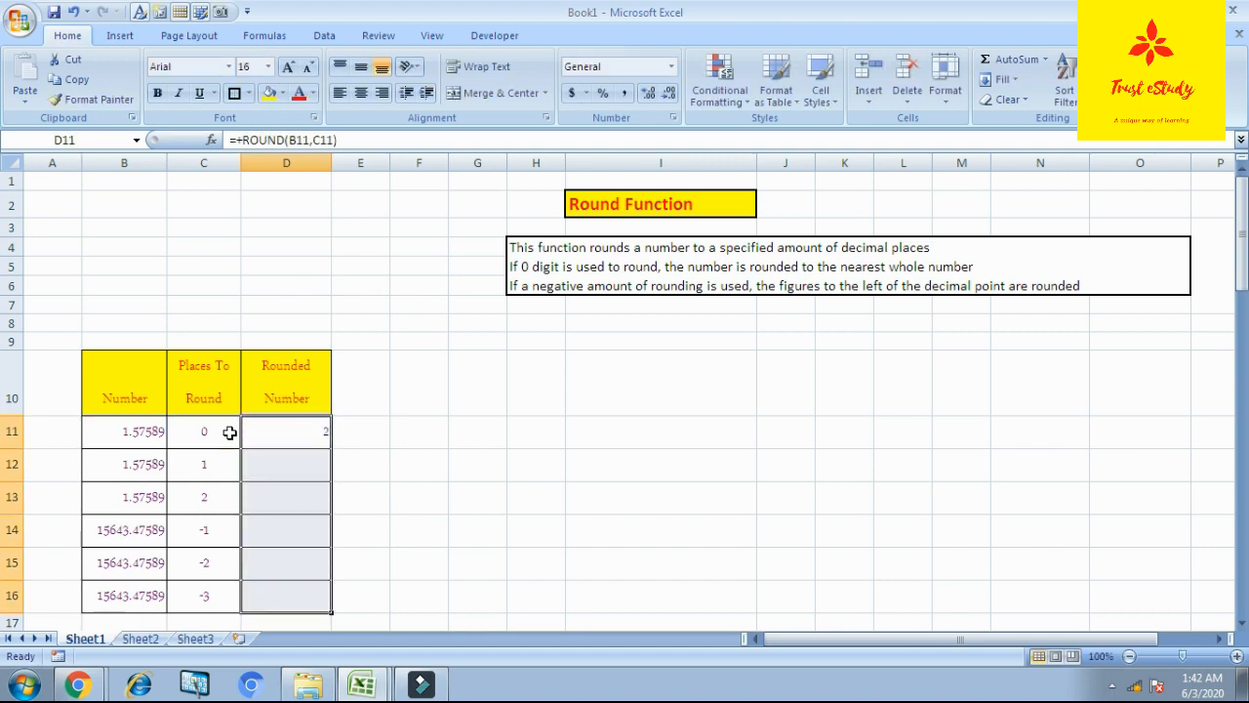
key("ctrl+d")
left_click(527, 466)
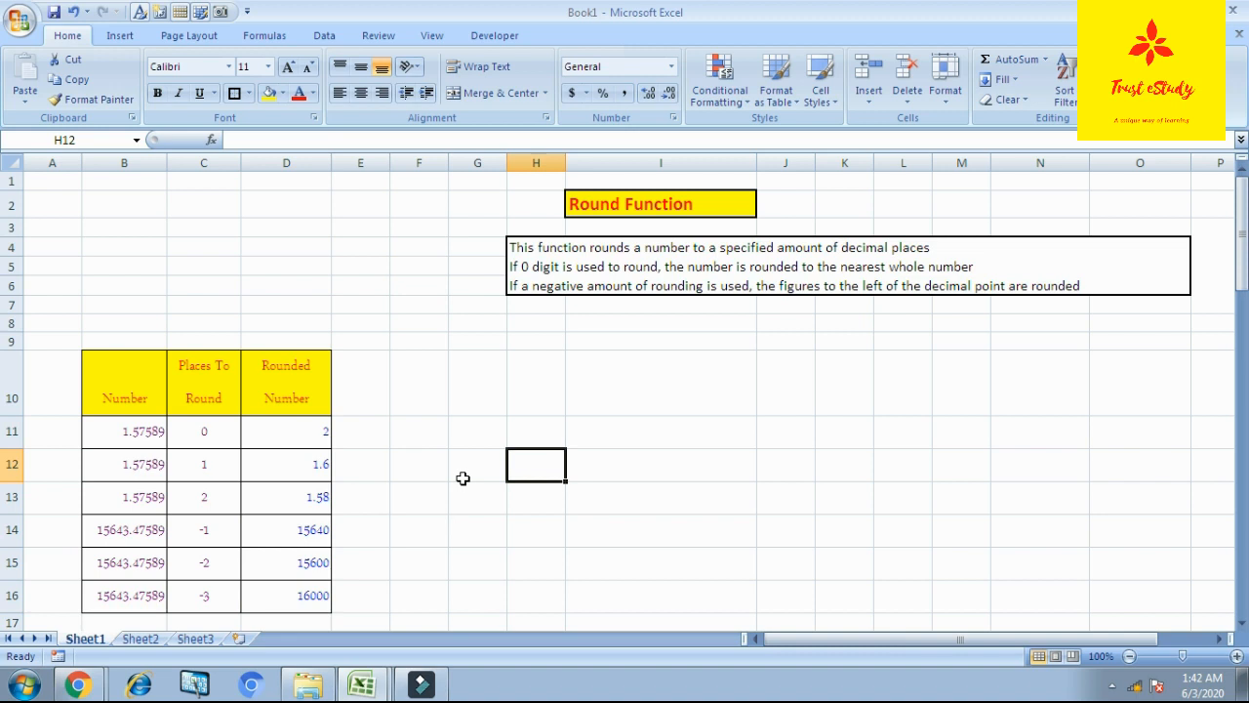
Step: Examine the ROUND results in rows 11 and 14 to 16 against their numbers and places to round
left_click(204, 435)
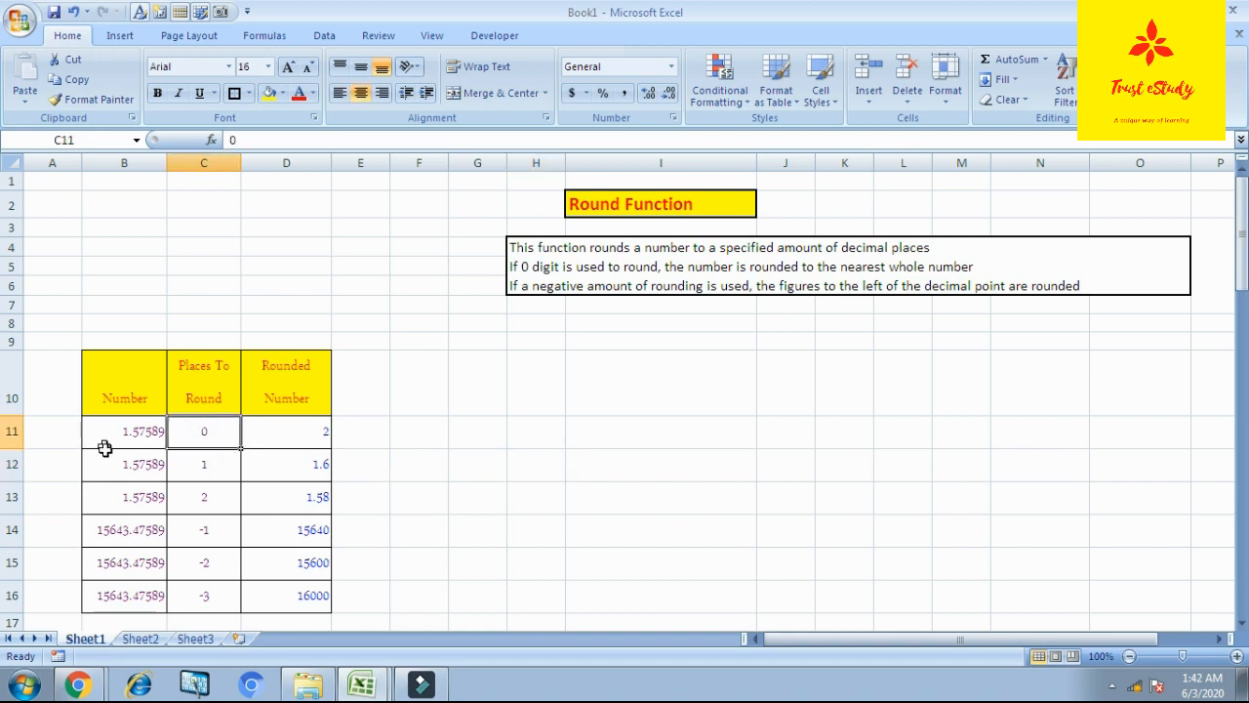
left_click(290, 433)
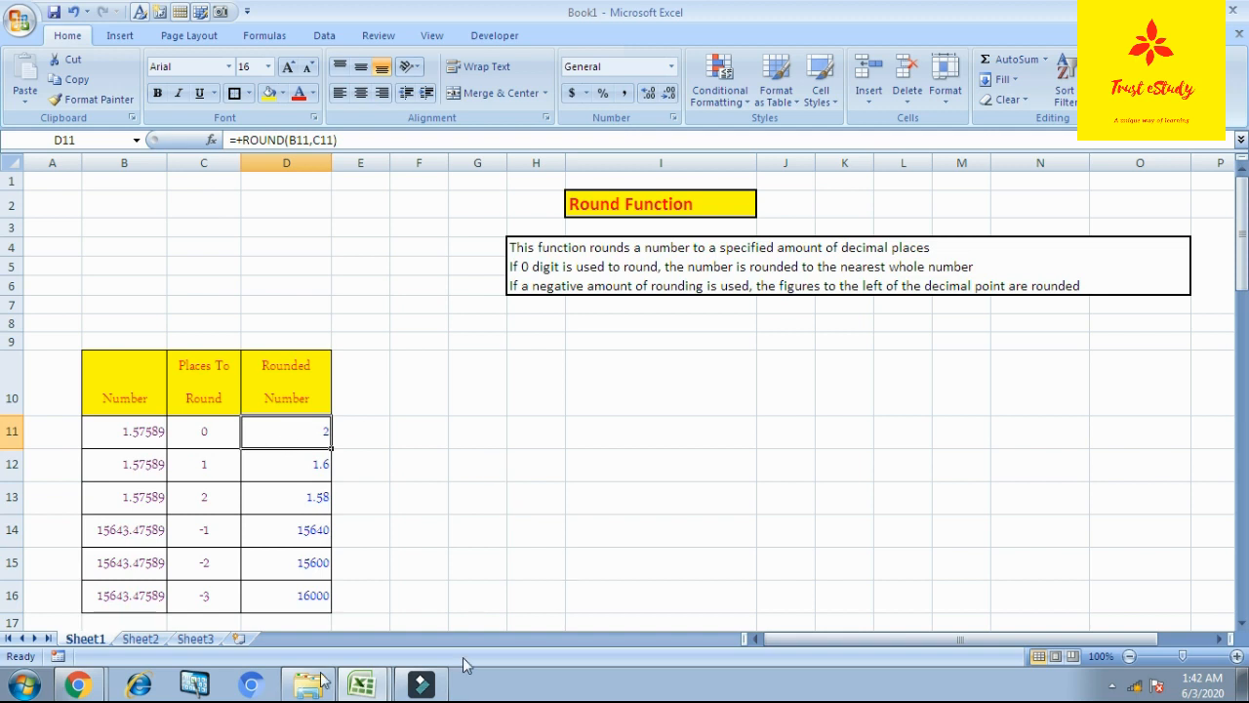
left_click(206, 527)
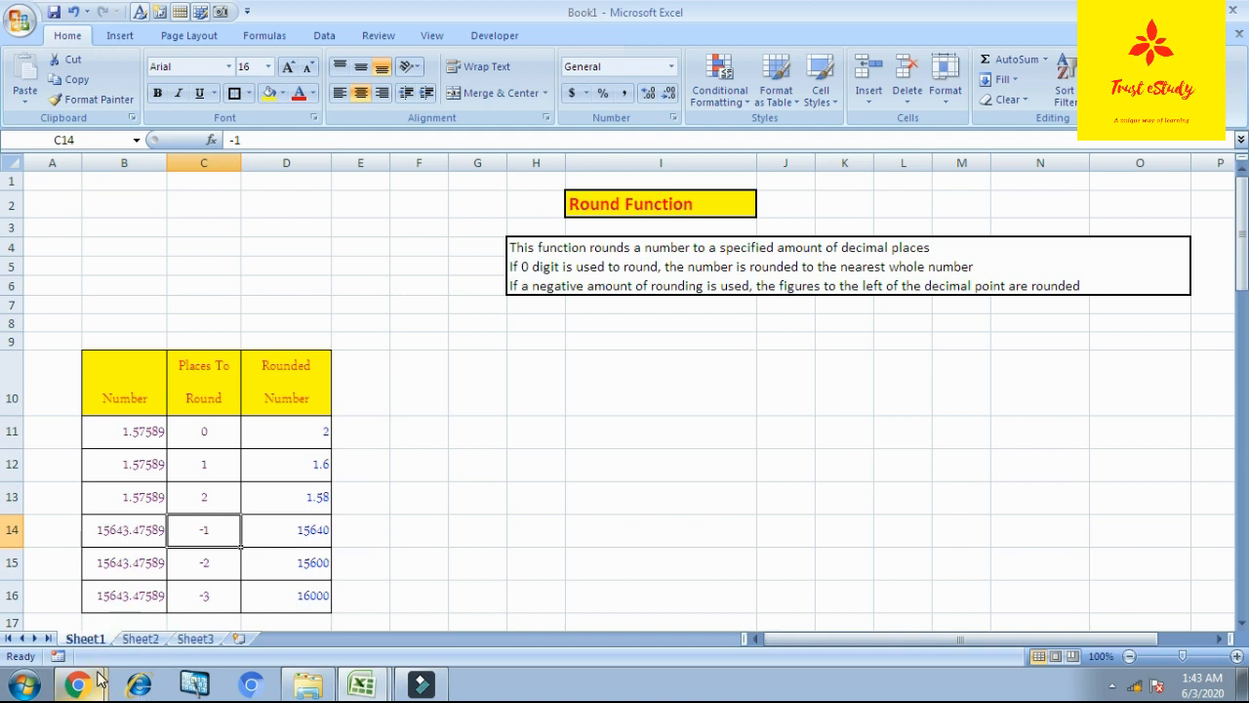
left_click(121, 535)
left_click(320, 531)
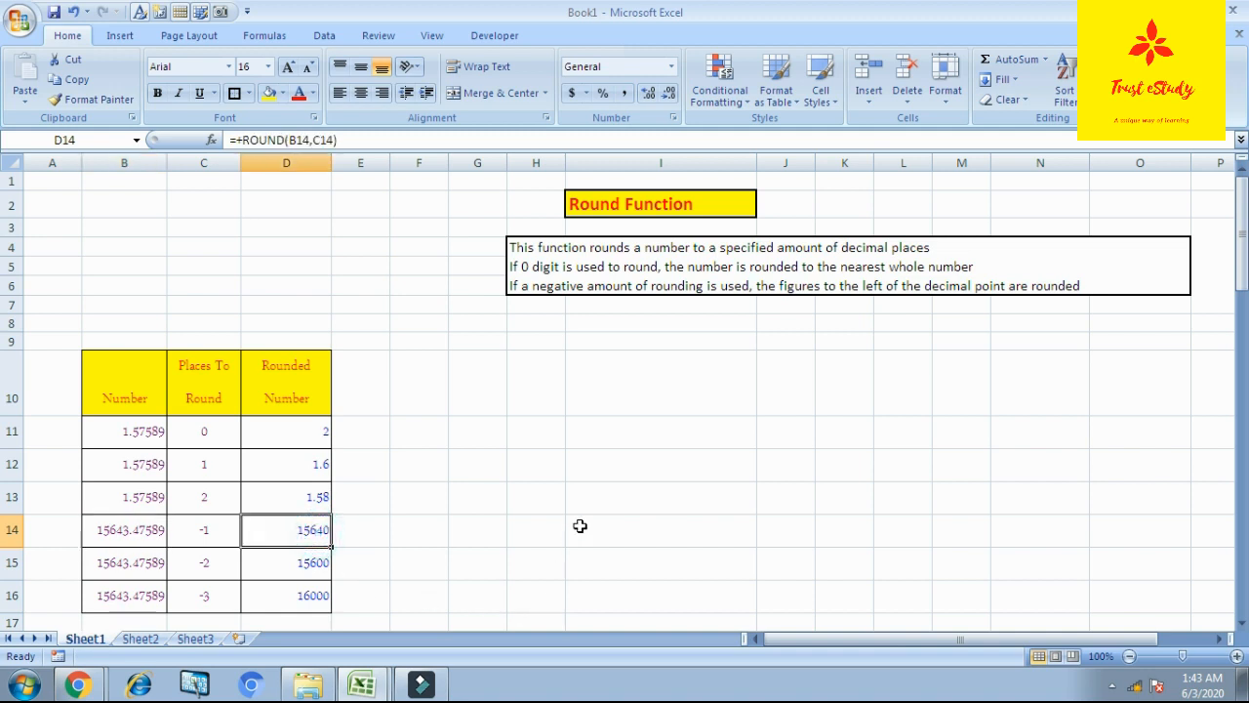
left_click(186, 571)
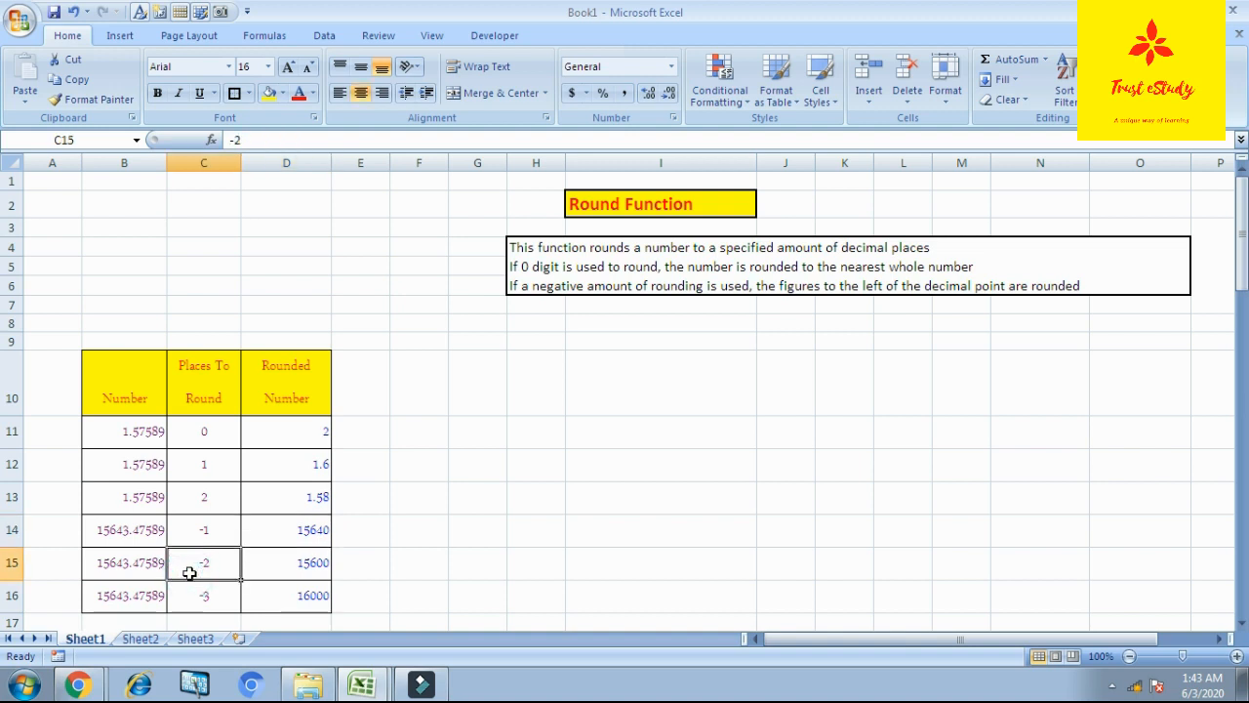
left_click(97, 566)
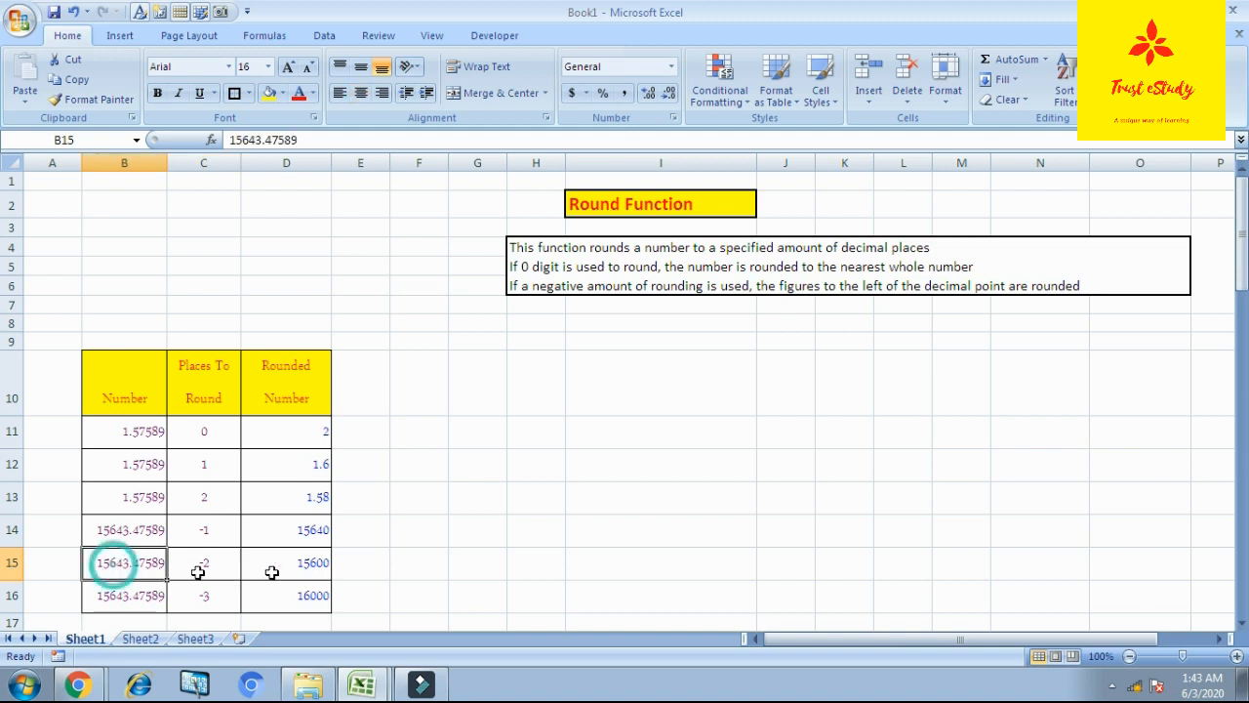
left_click(318, 566)
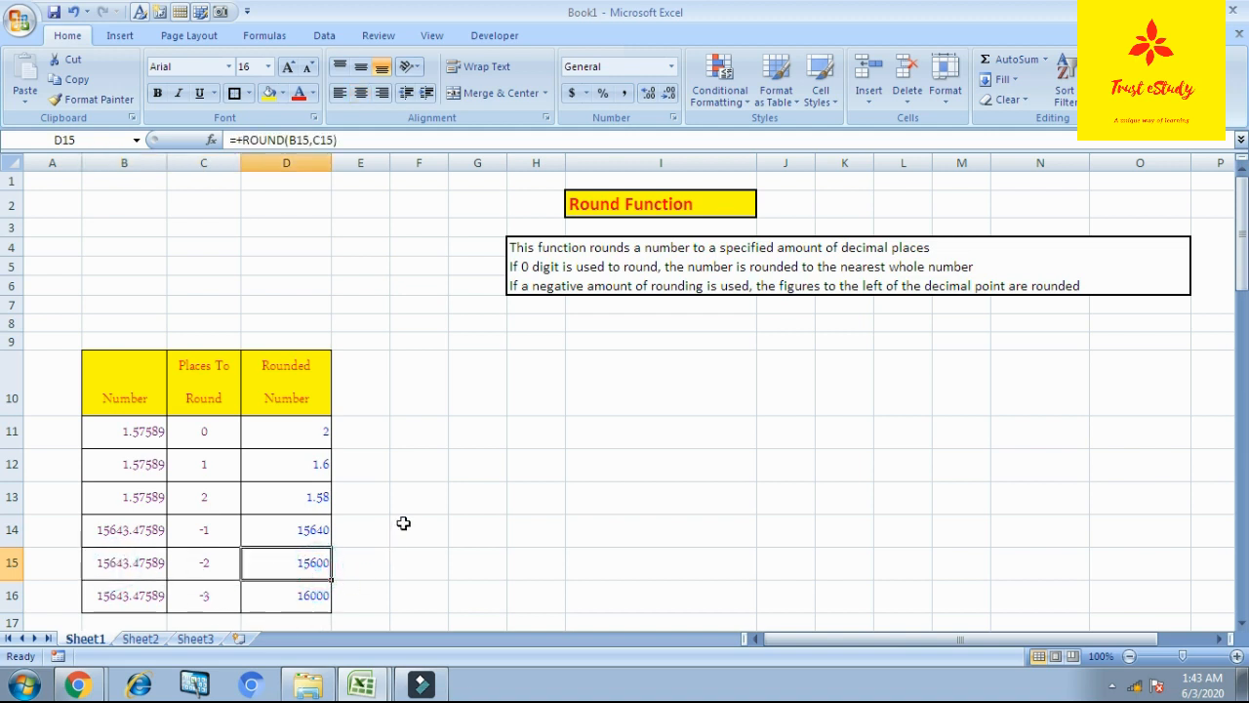
left_click(312, 598)
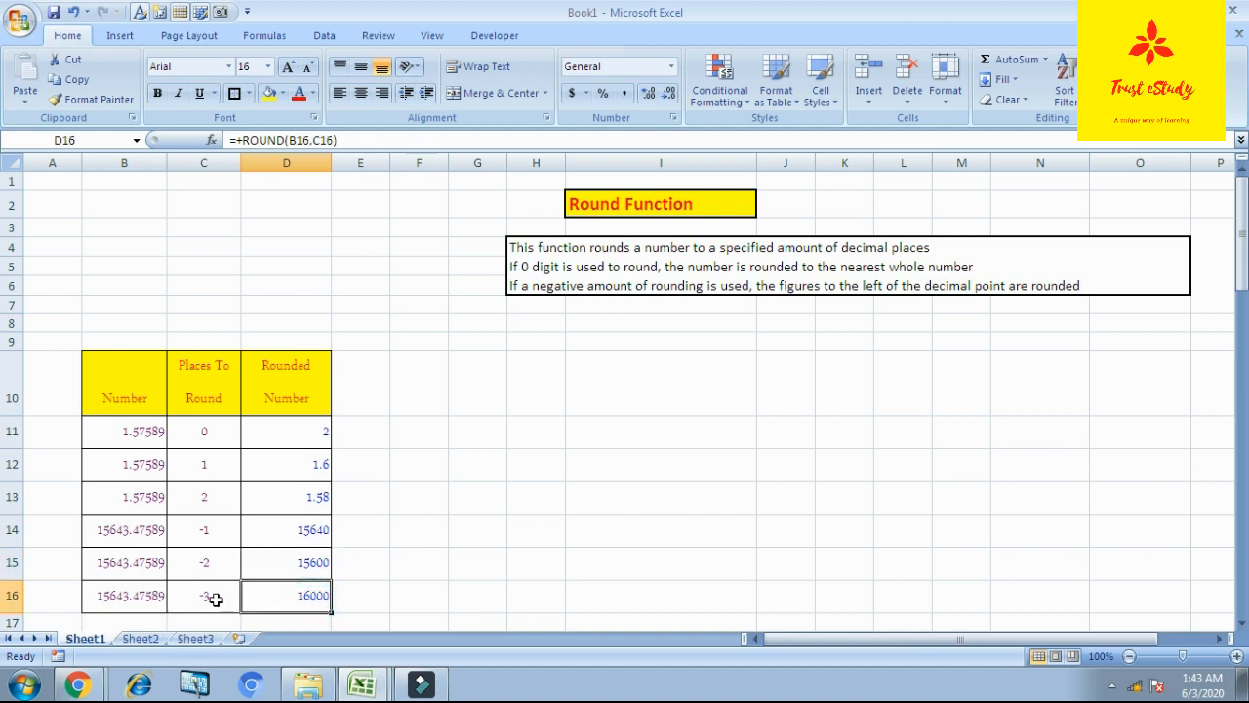
left_click(718, 466)
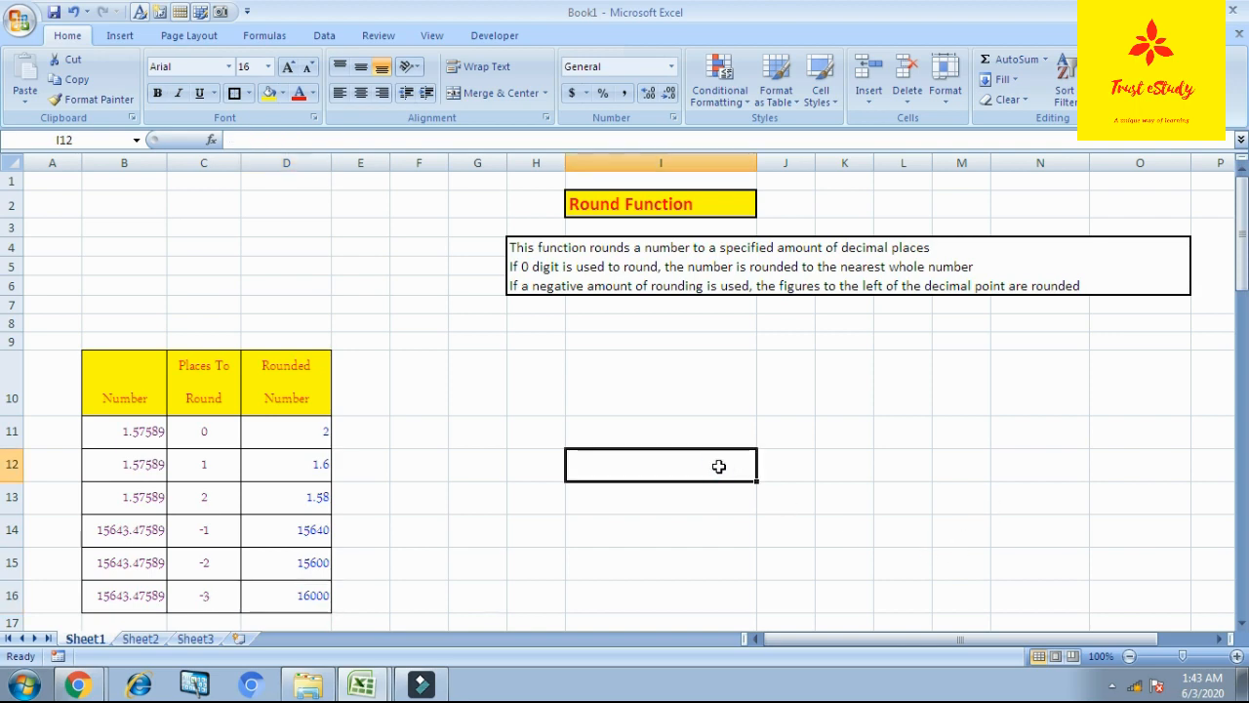
Step: In the Round Down Function table, enter a ROUNDDOWN formula in D37 using B37 as the number and C37 as the digits
scroll(718, 466, "down", 7)
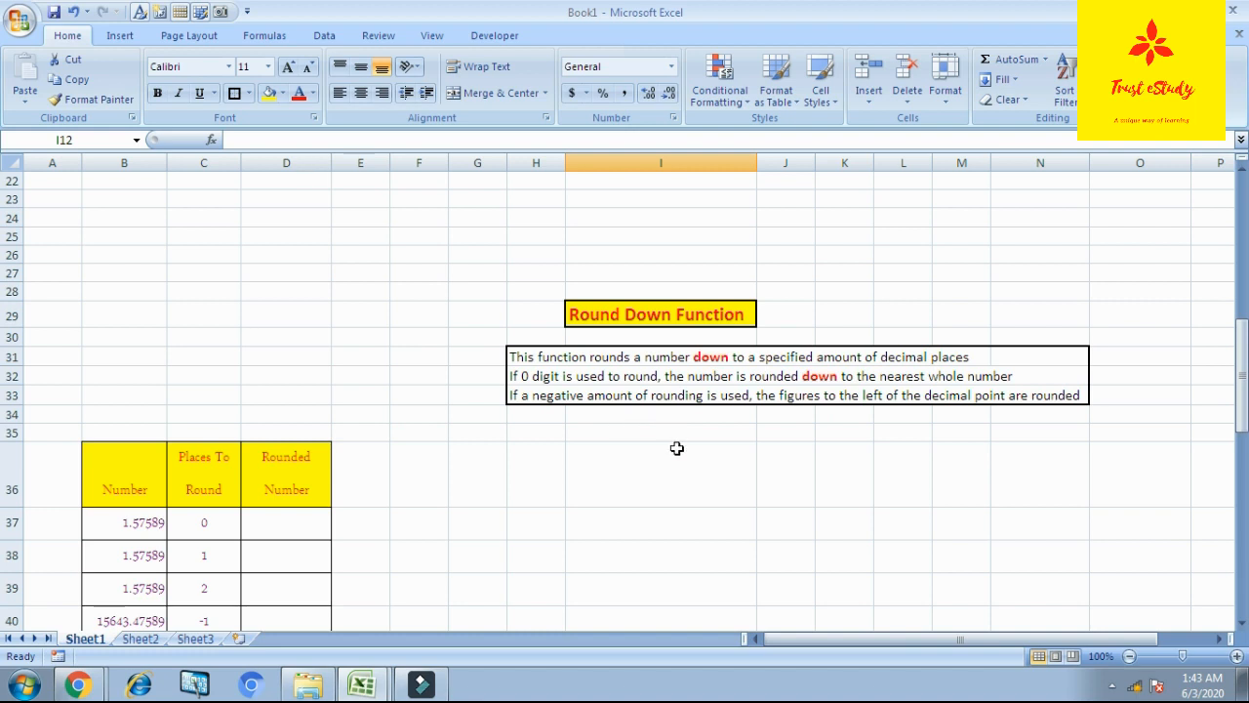
scroll(674, 446, "down", 1)
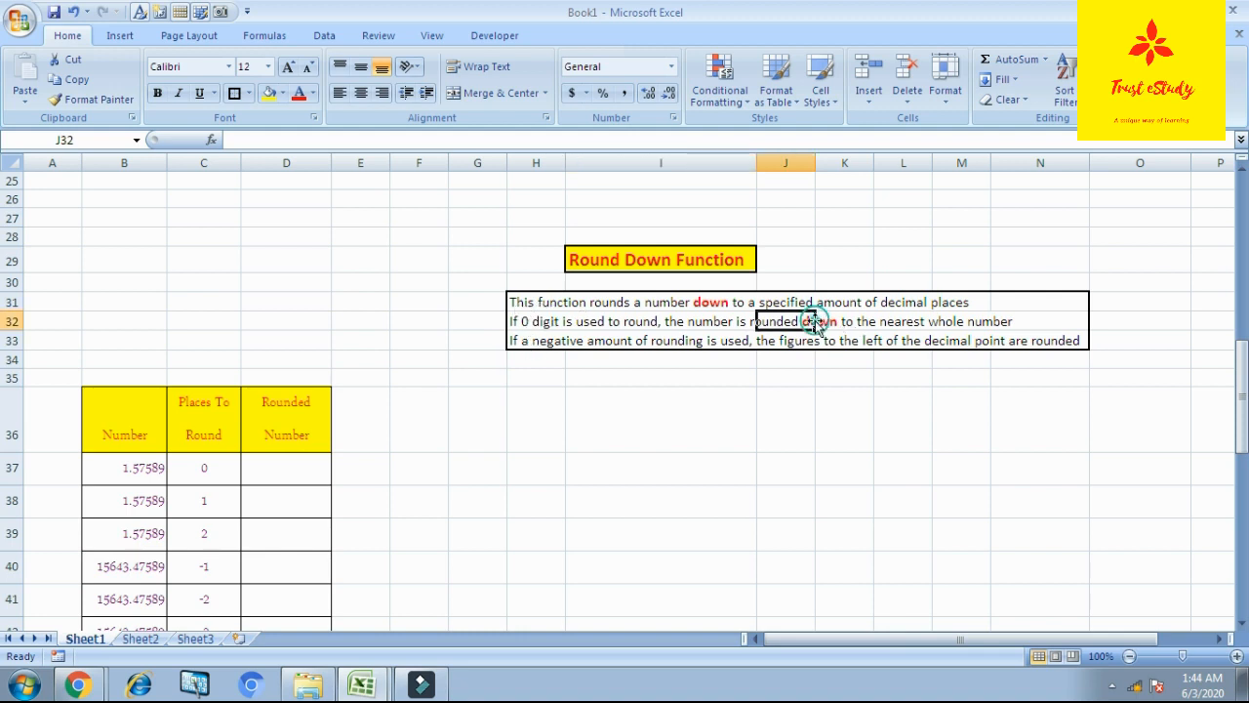
left_click(602, 506)
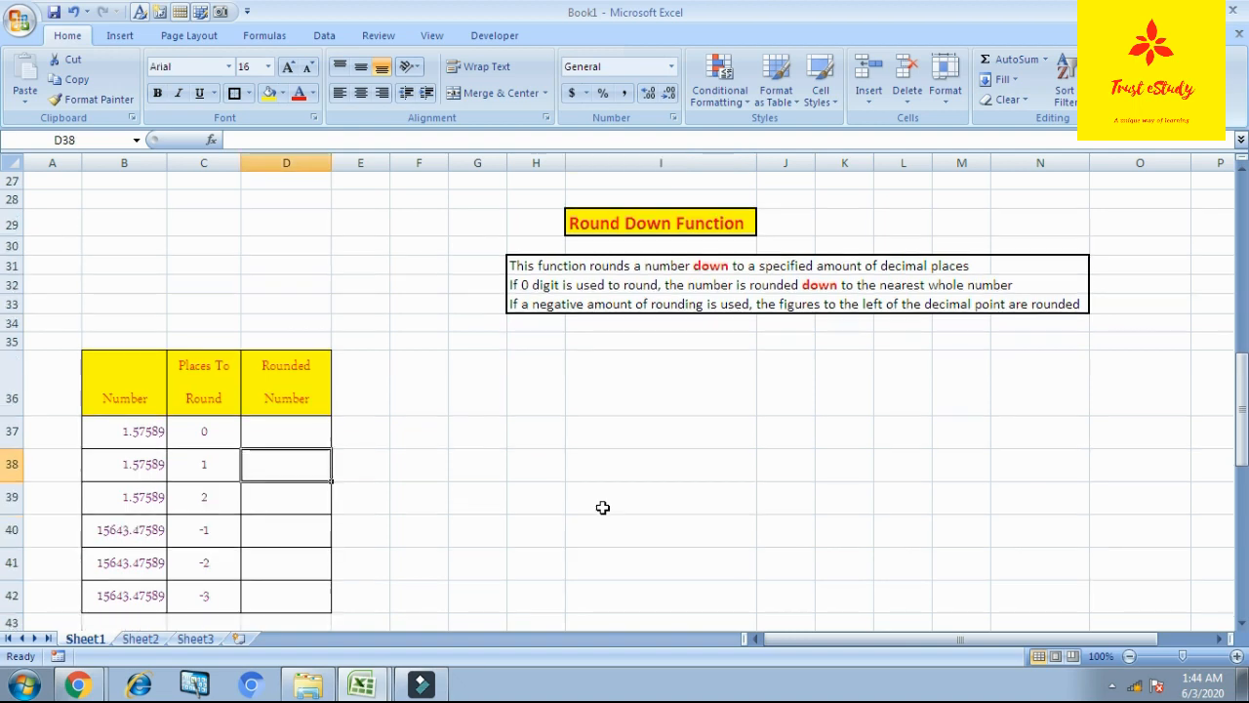
key("Up")
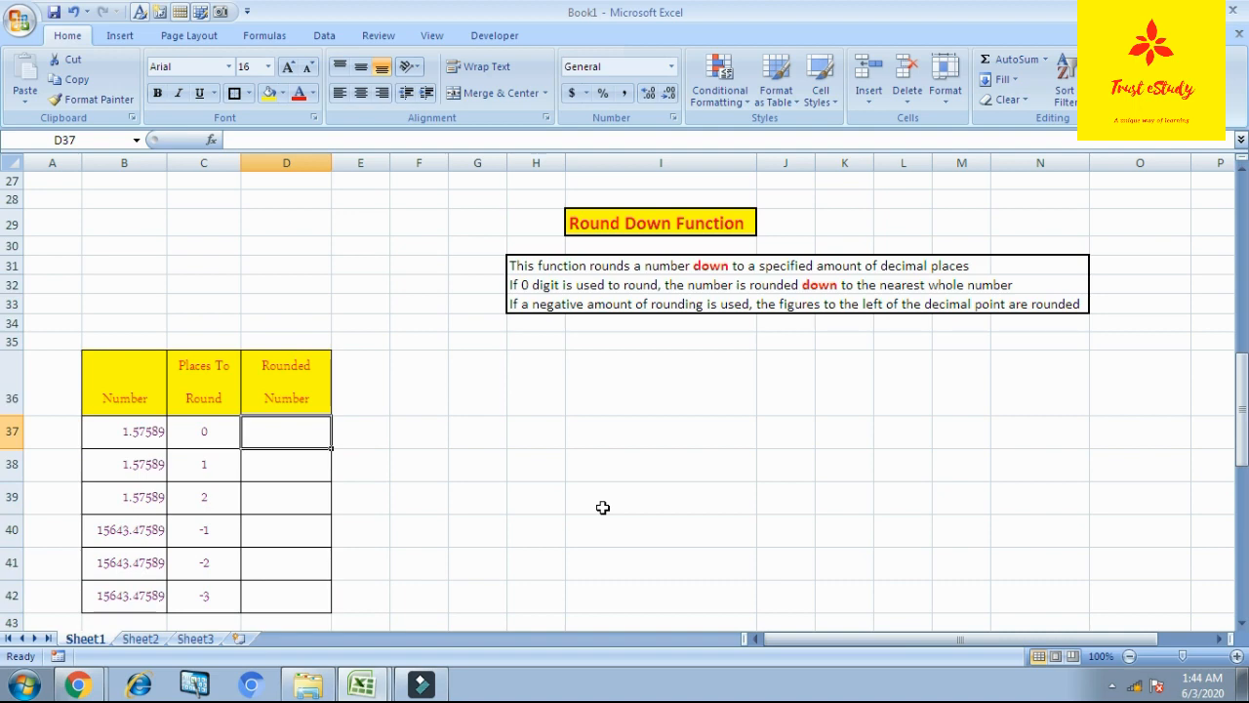
type("+")
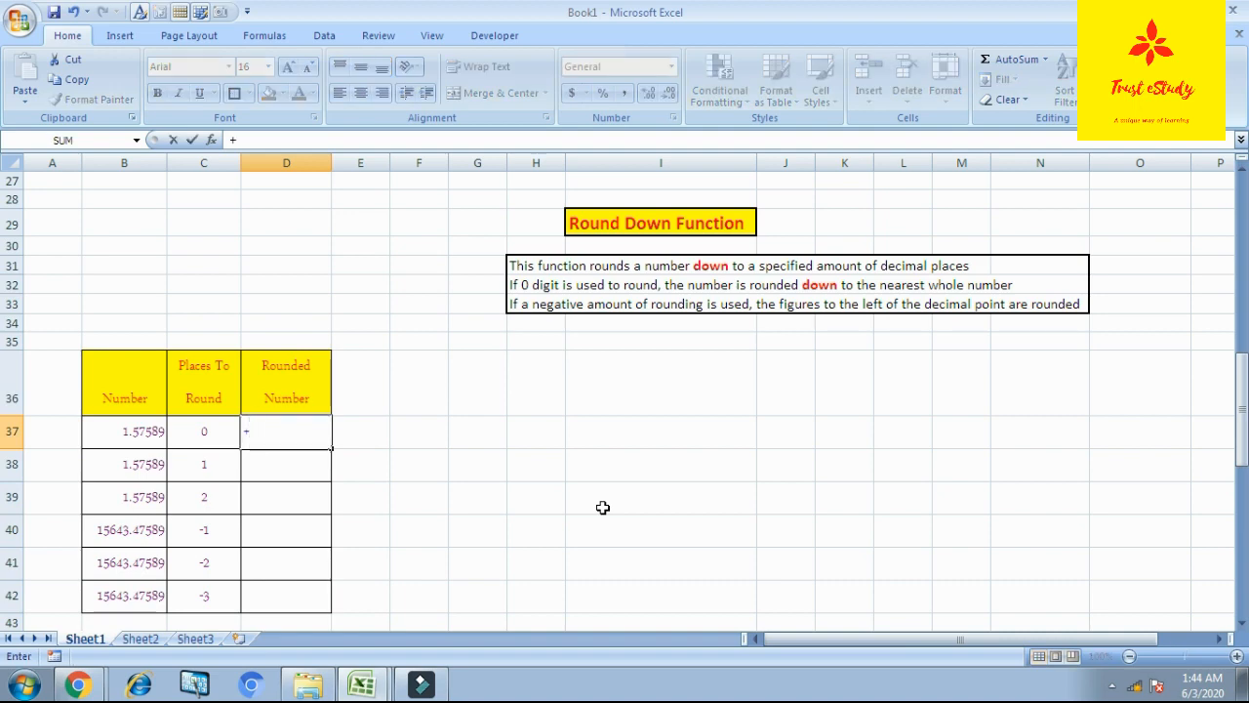
type("round")
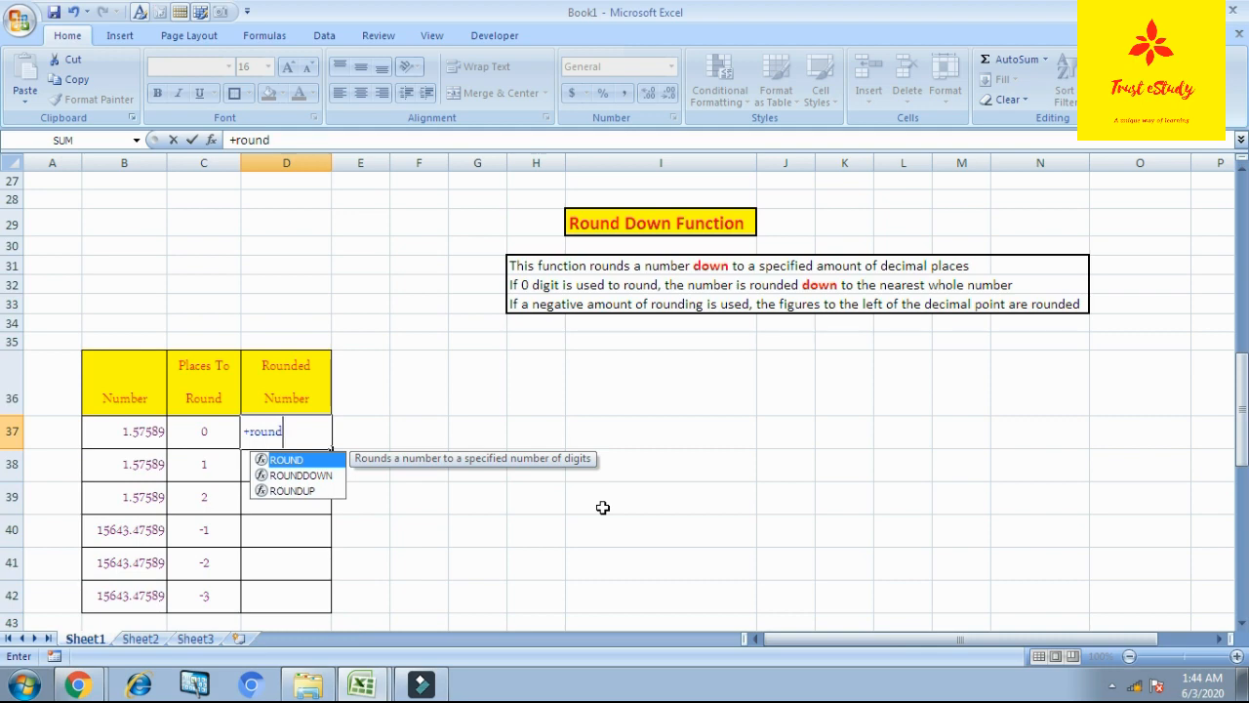
type("down")
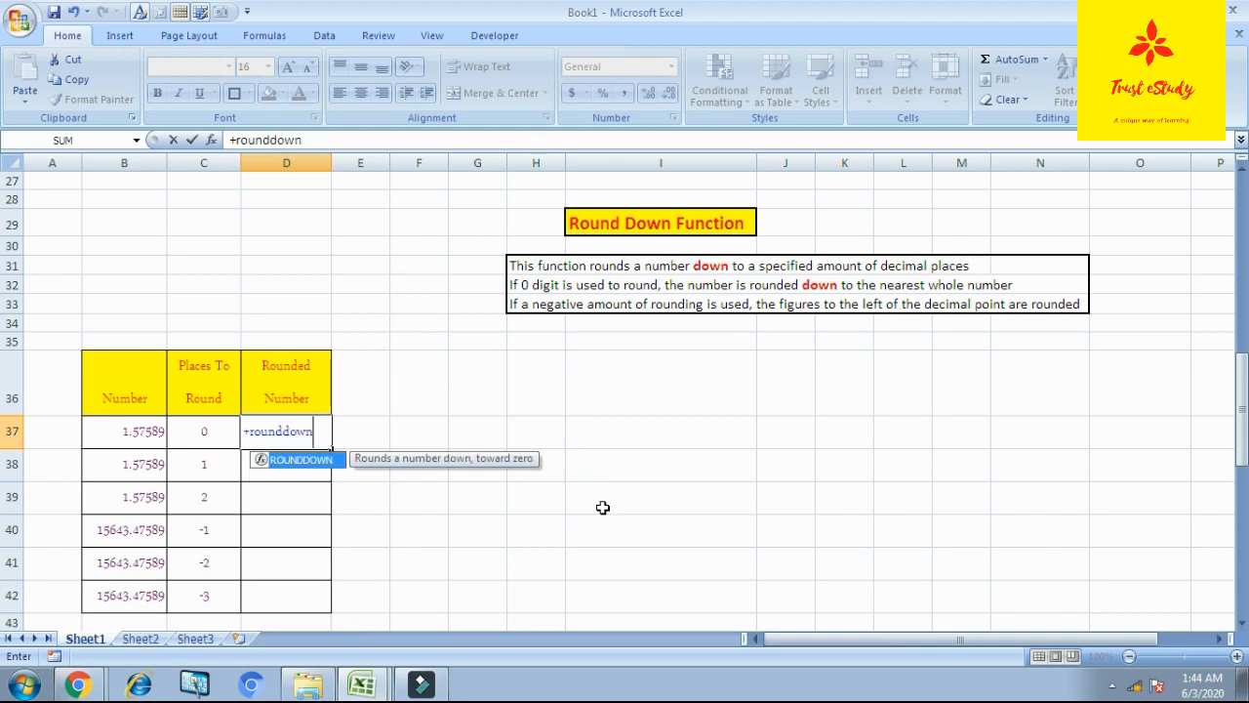
type("(")
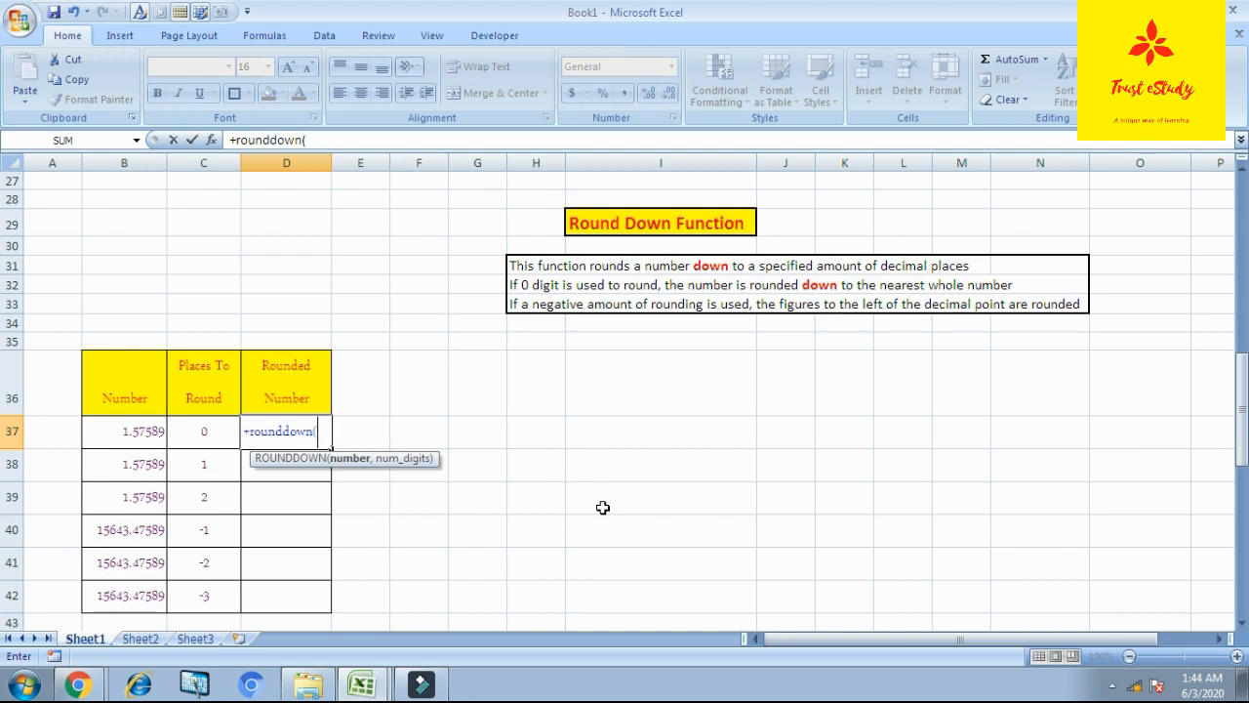
left_click(153, 440)
type(",")
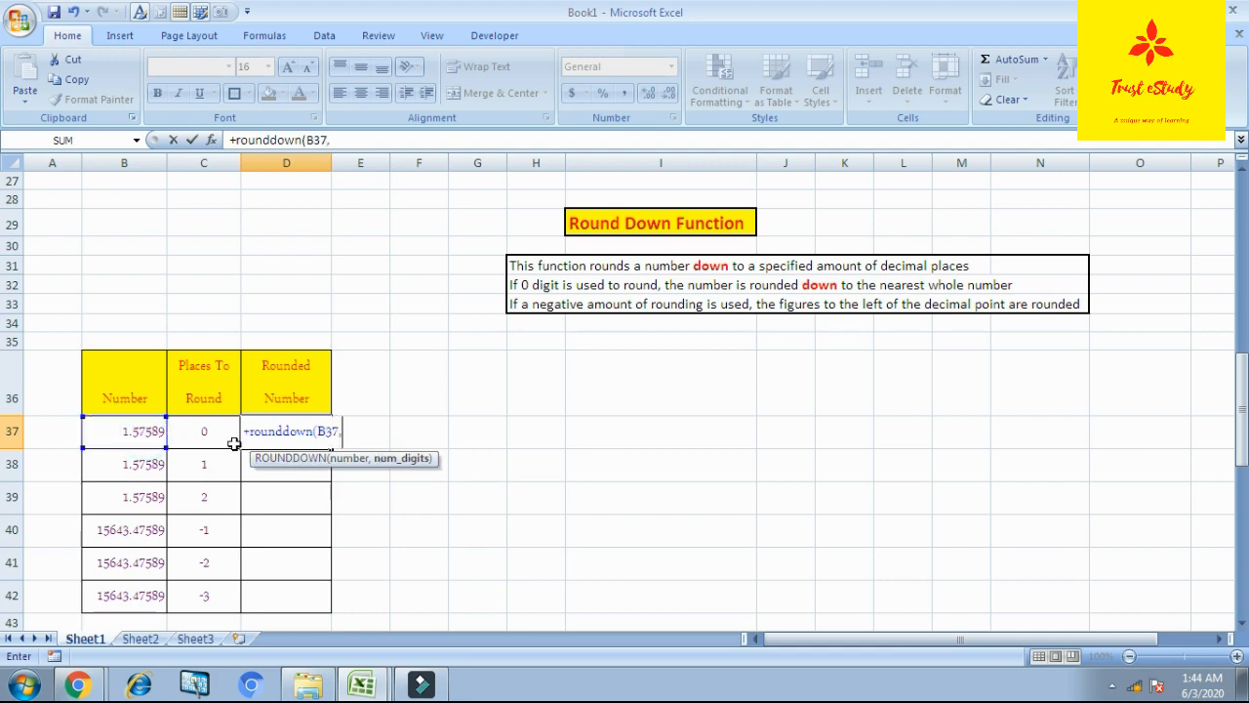
left_click(207, 433)
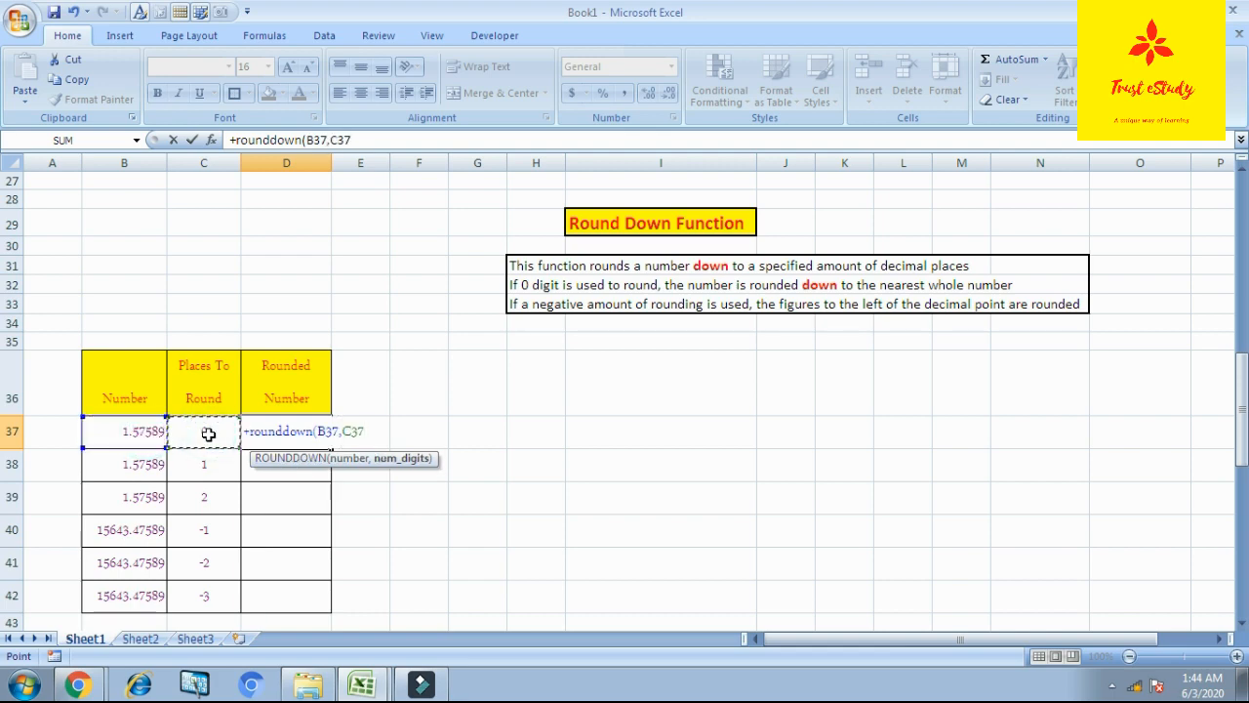
type(")")
key("Return")
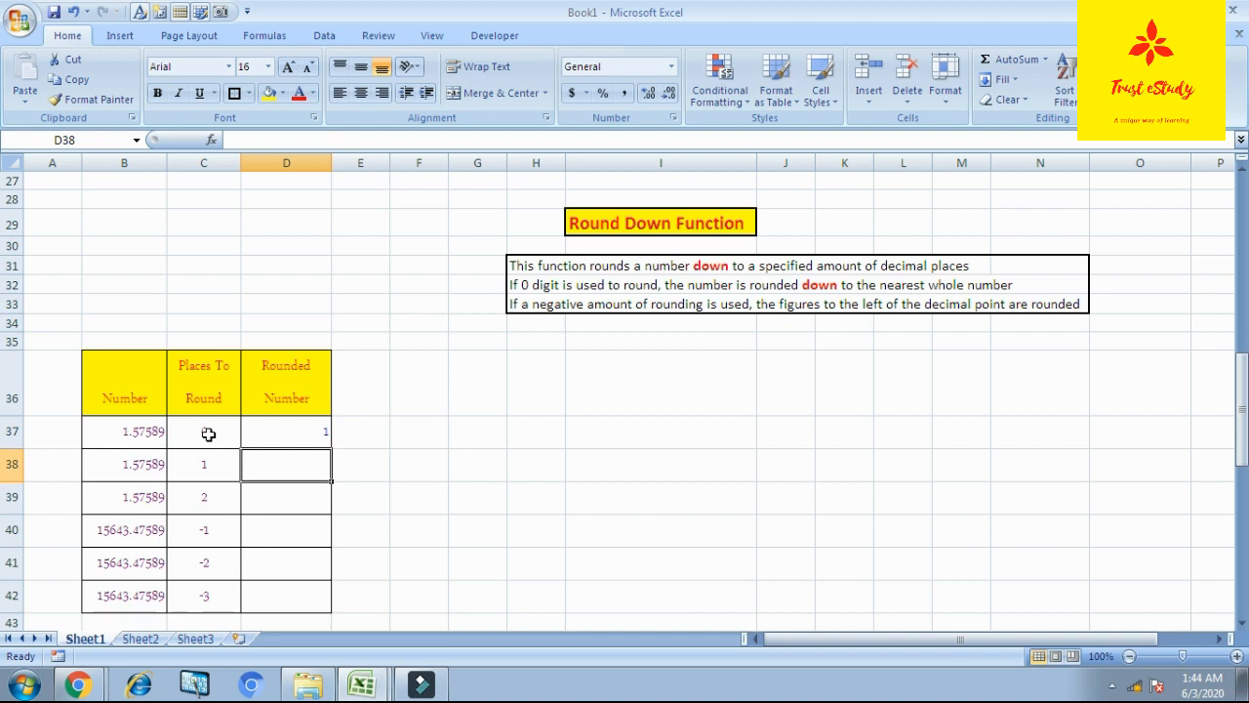
Step: Fill the ROUNDDOWN formula from D37 down through D42
key("Up")
key("shift+Down")
key("shift+Down")
key("shift+Down")
key("shift+Down")
key("shift+Down")
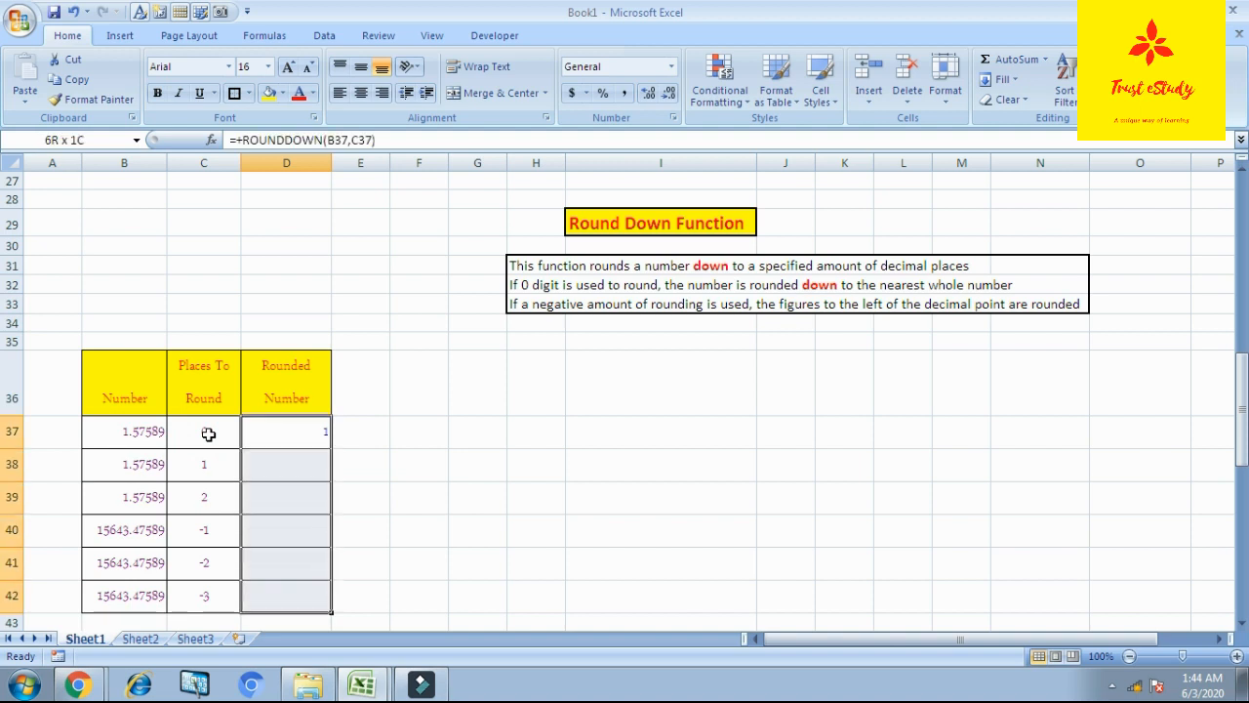
key("ctrl+d")
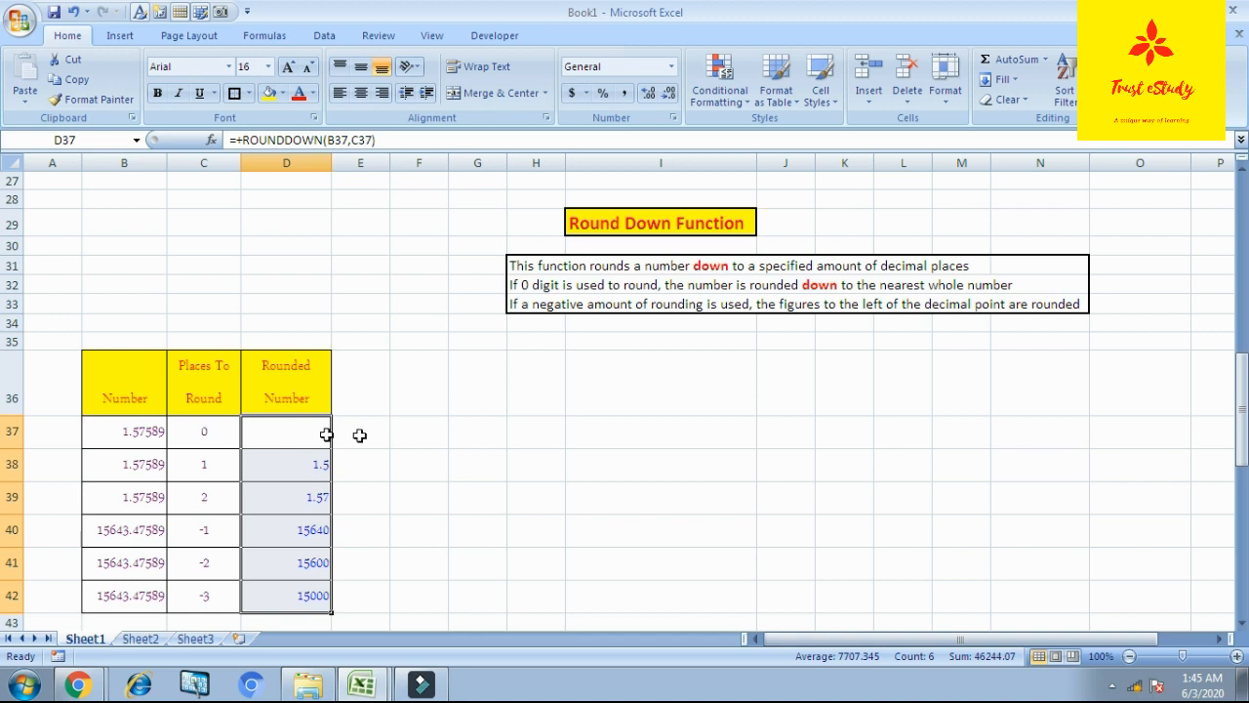
Step: Compare the zero-digit ROUNDDOWN result in D37 with the ROUND result in D11
left_click(206, 428)
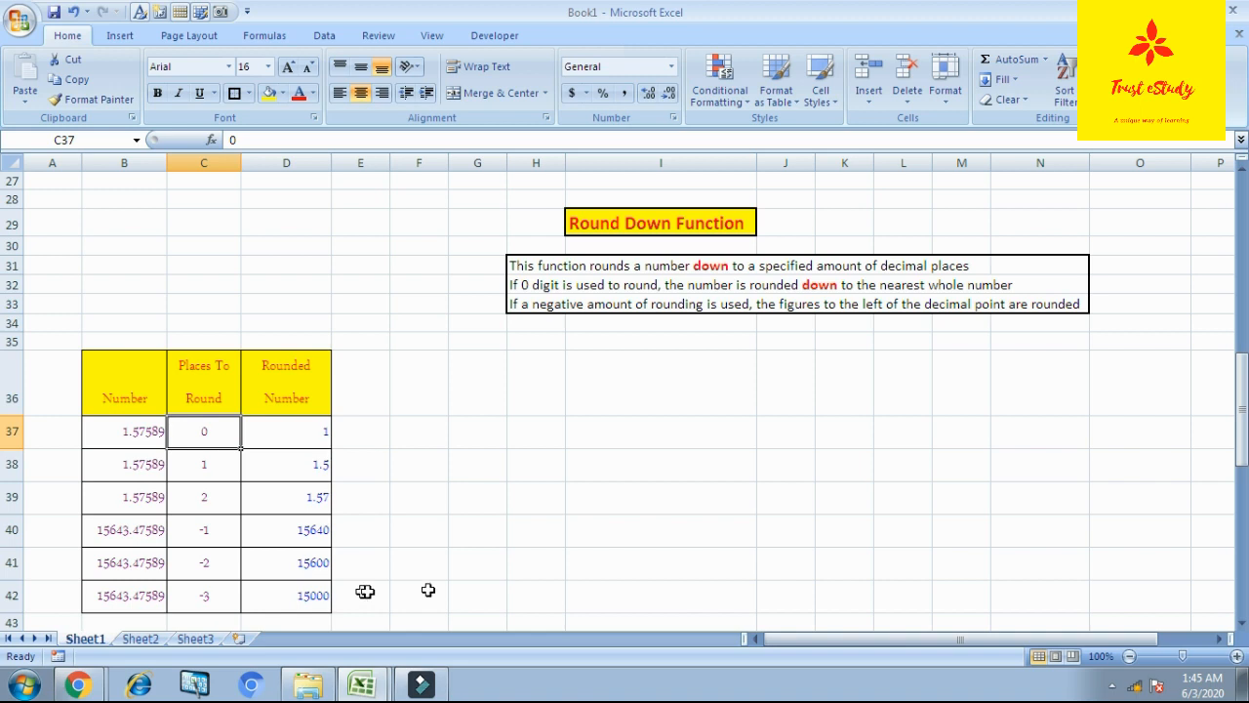
left_click(318, 431)
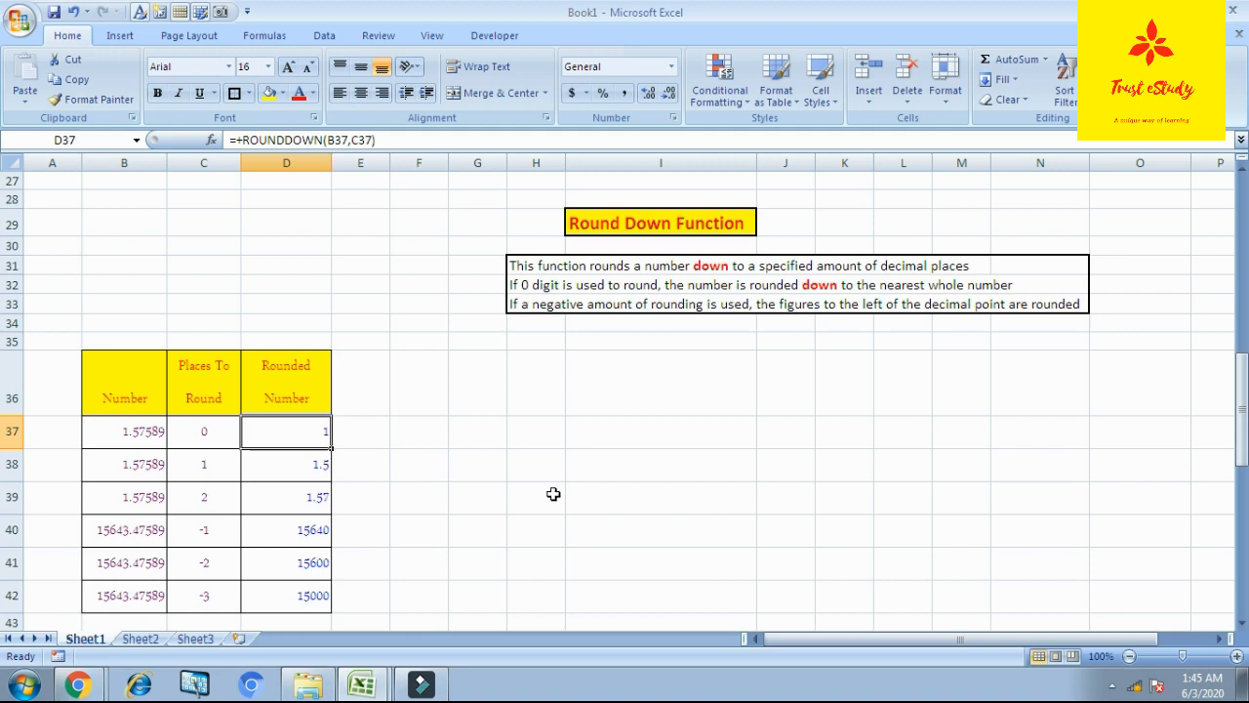
scroll(548, 480, "up", 6)
scroll(553, 482, "up", 3)
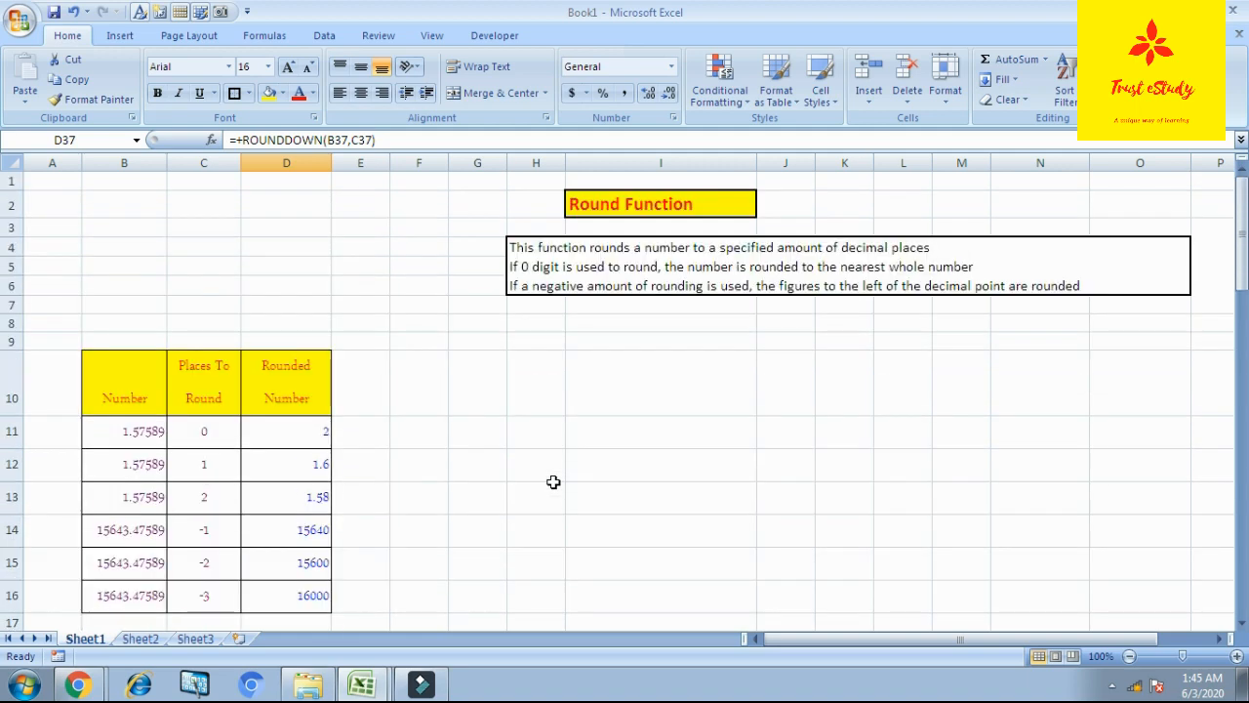
left_click(312, 434)
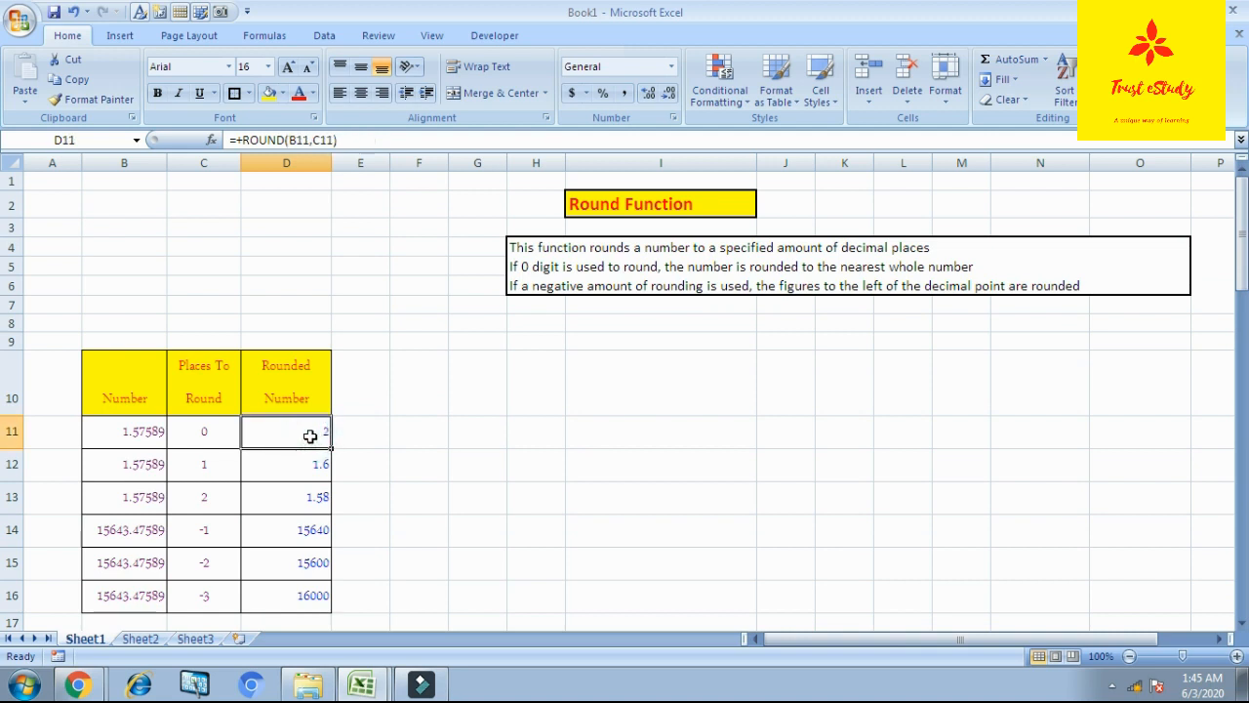
Step: Check the number in B11 and its ROUND result in D11 against the ROUNDDOWN result in D37
left_click(138, 437)
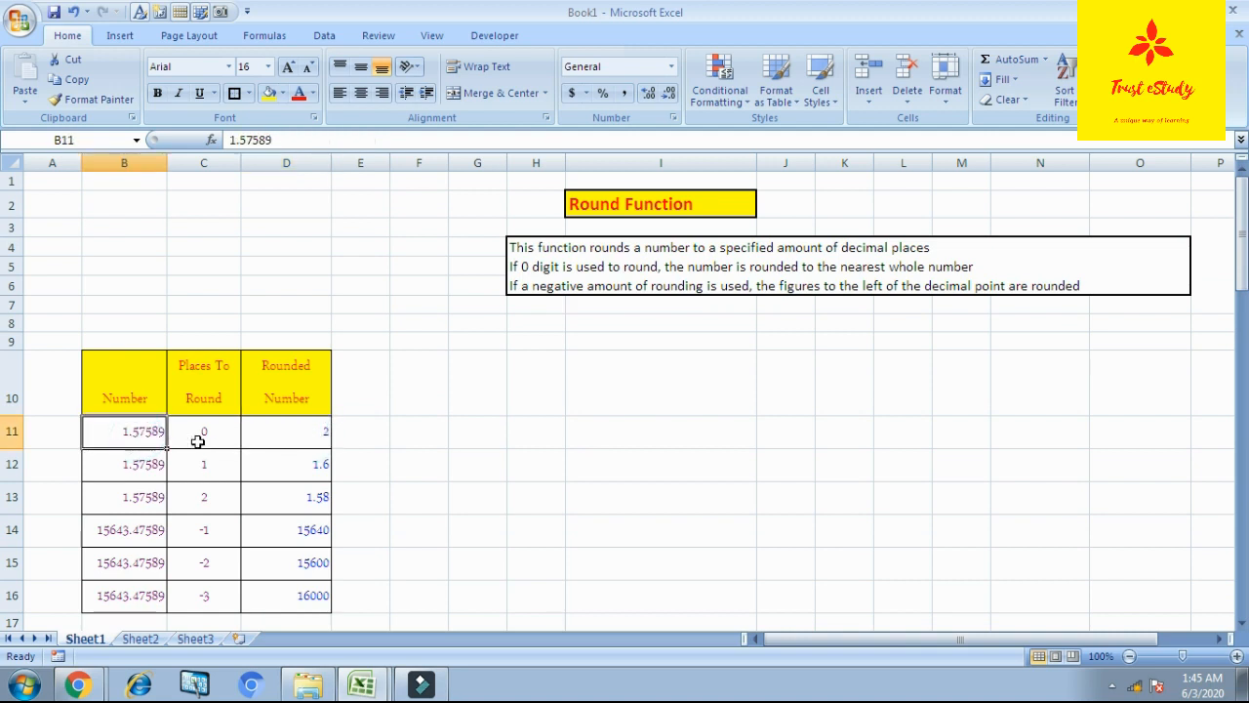
left_click(319, 432)
scroll(322, 429, "down", 8)
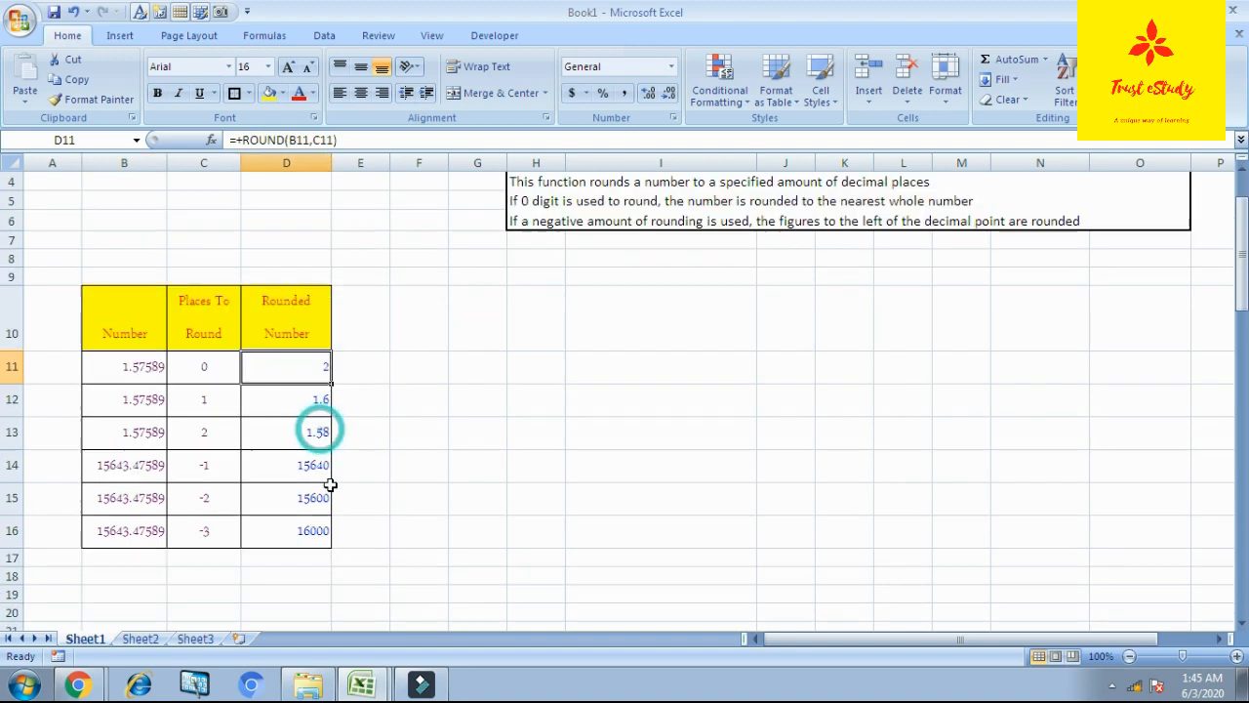
left_click(312, 476)
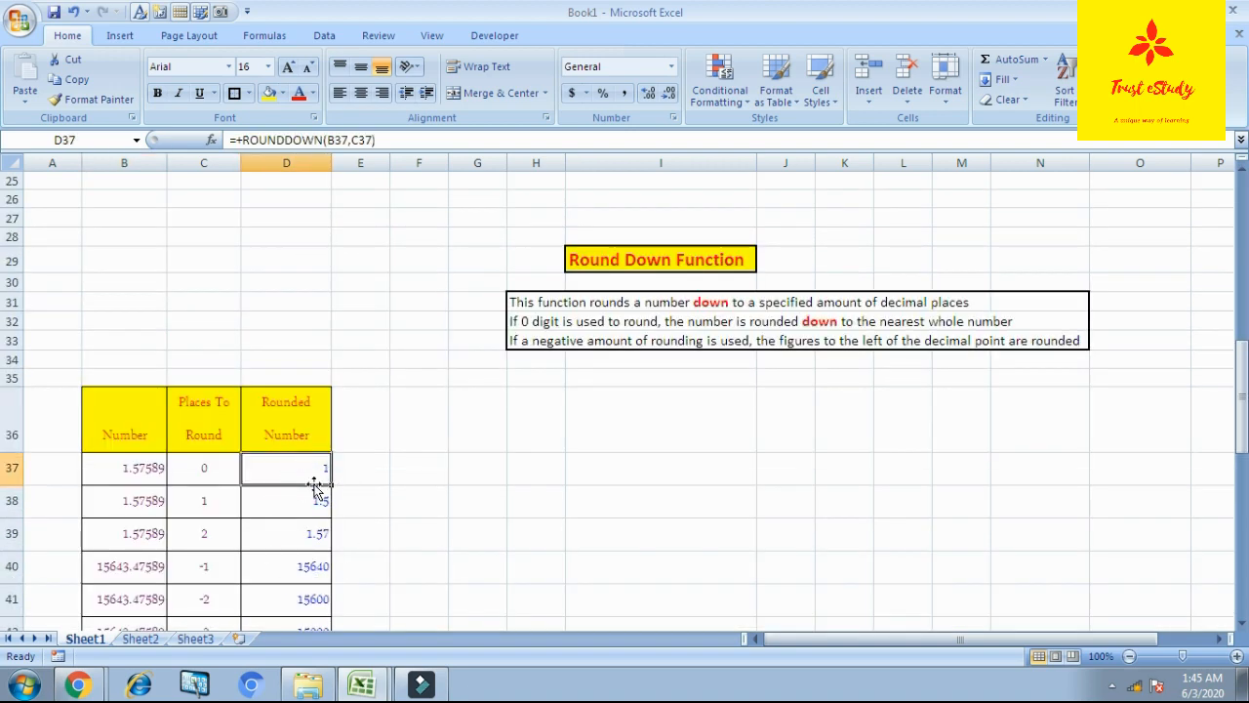
Step: Examine the ROUNDDOWN results in rows 40 to 42 against their numbers and negative places to round
scroll(414, 451, "down", 2)
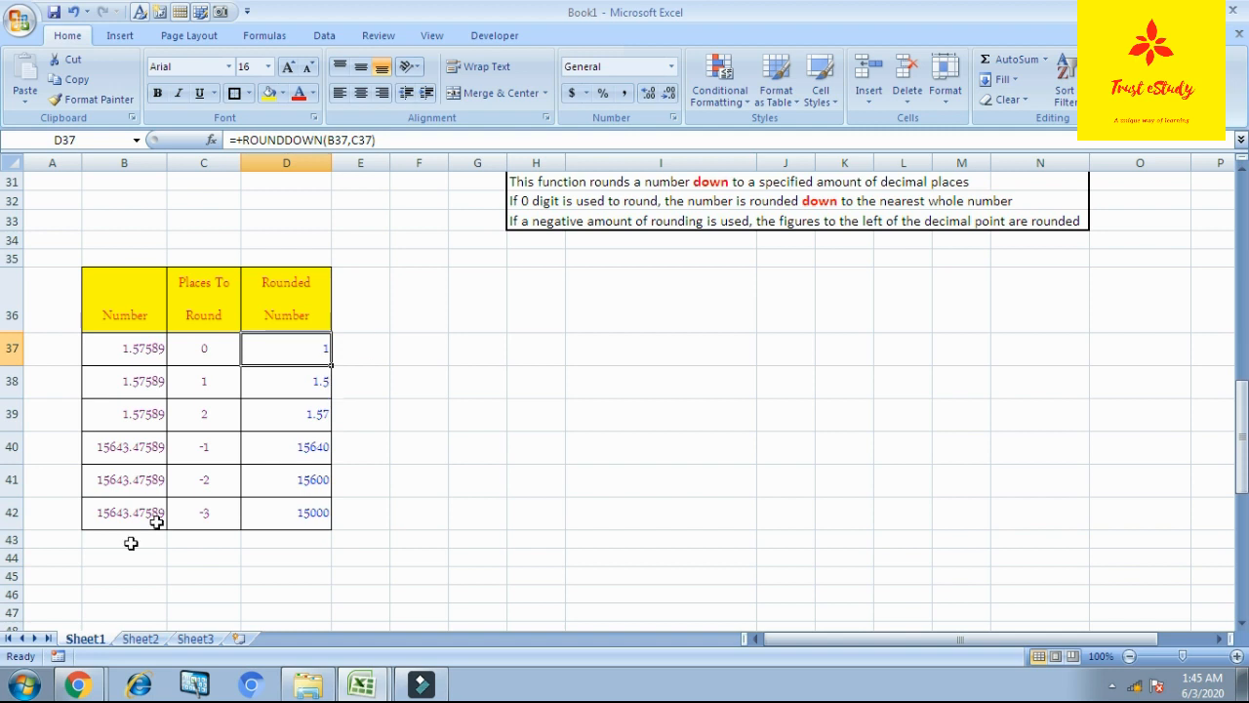
left_click(217, 445)
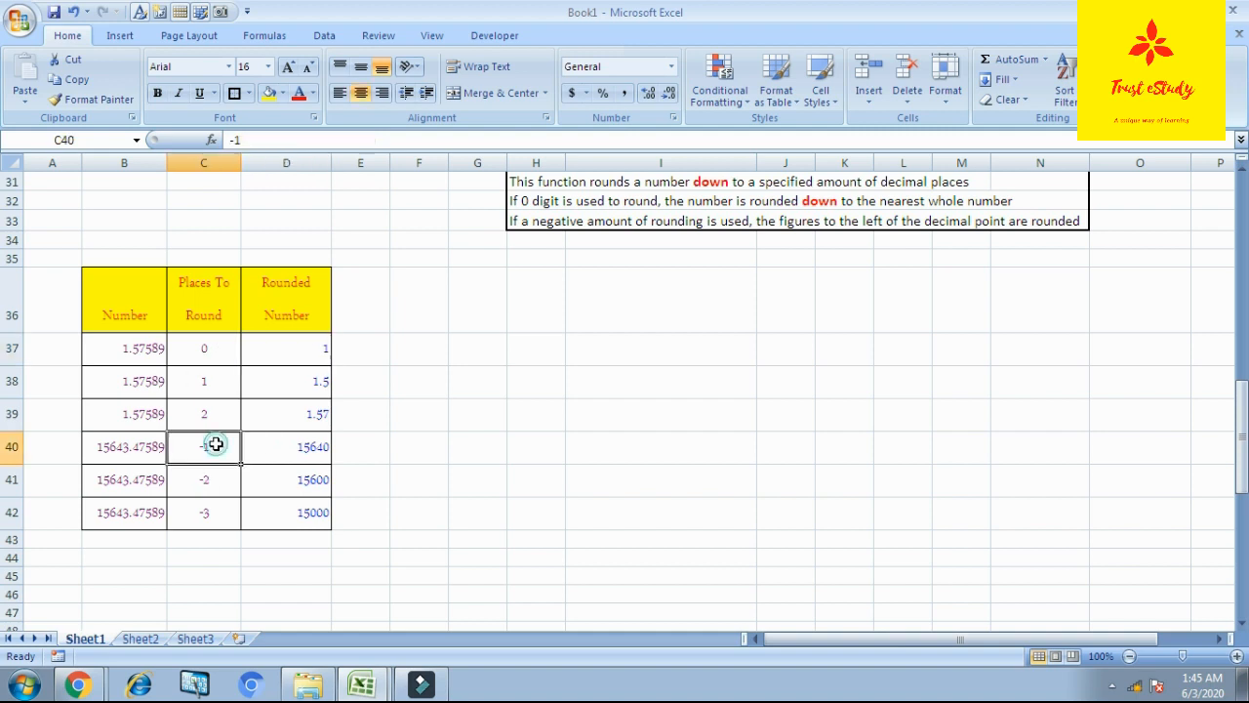
left_click(132, 450)
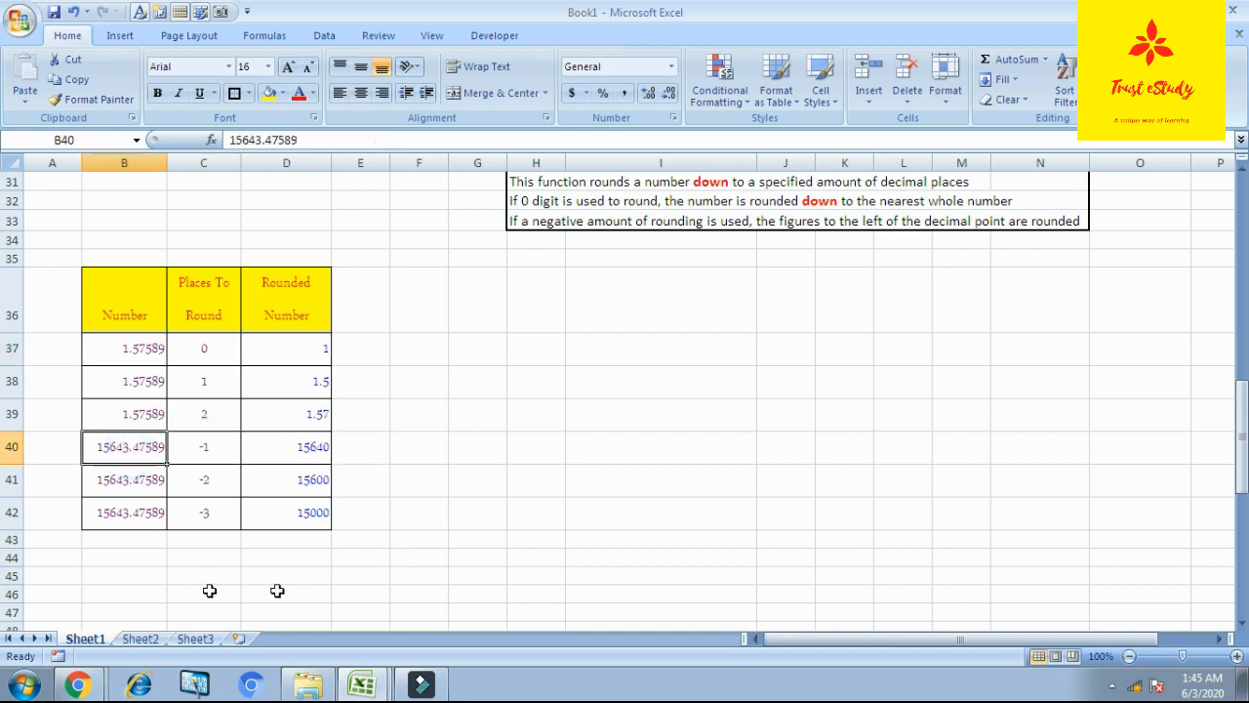
left_click(208, 479)
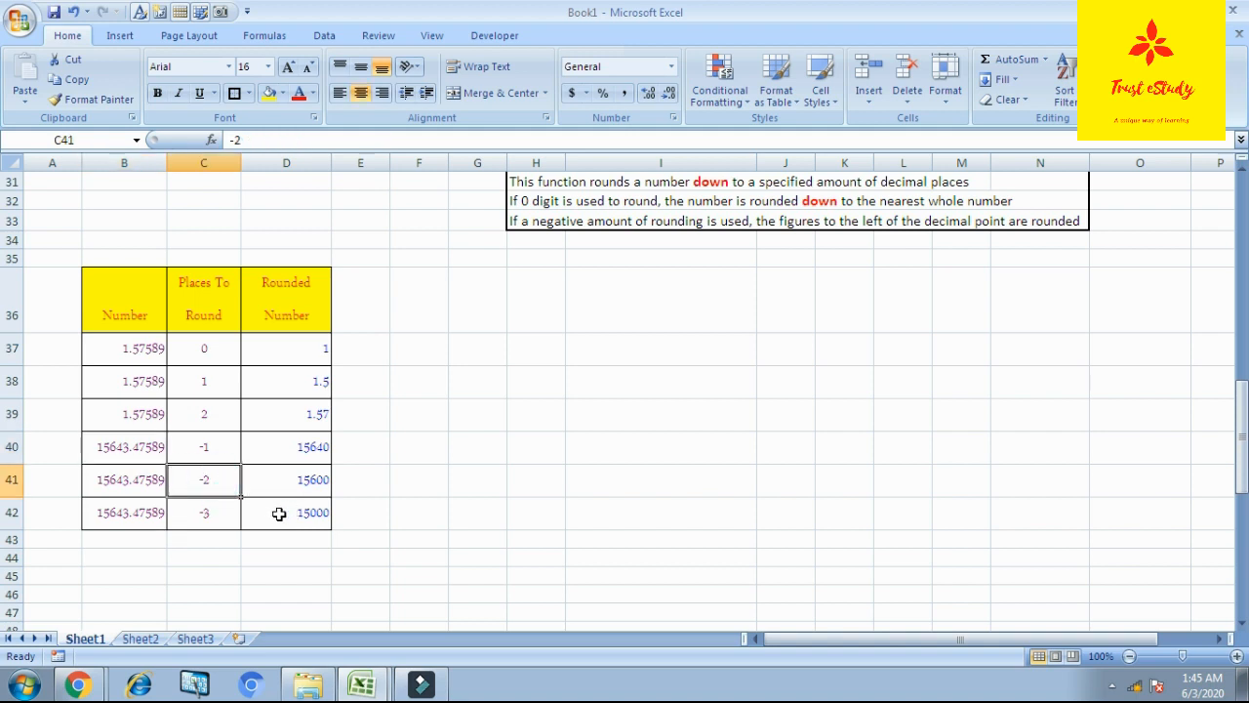
left_click(124, 479)
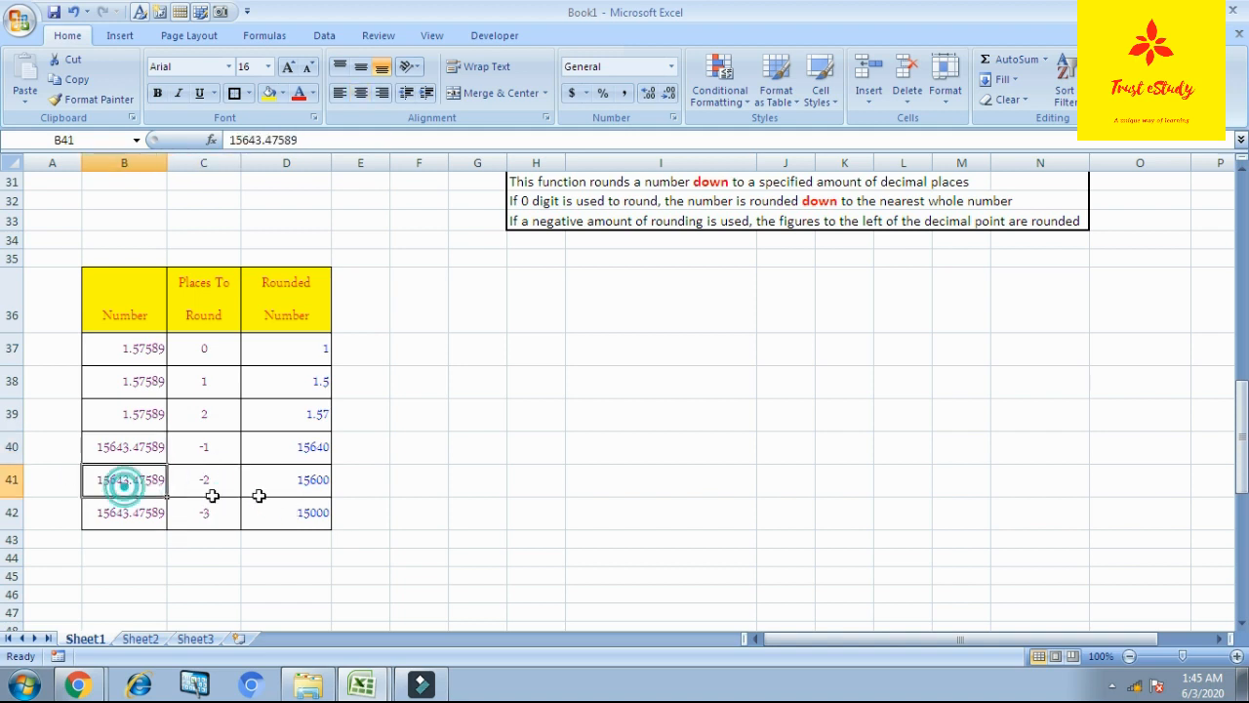
left_click(321, 490)
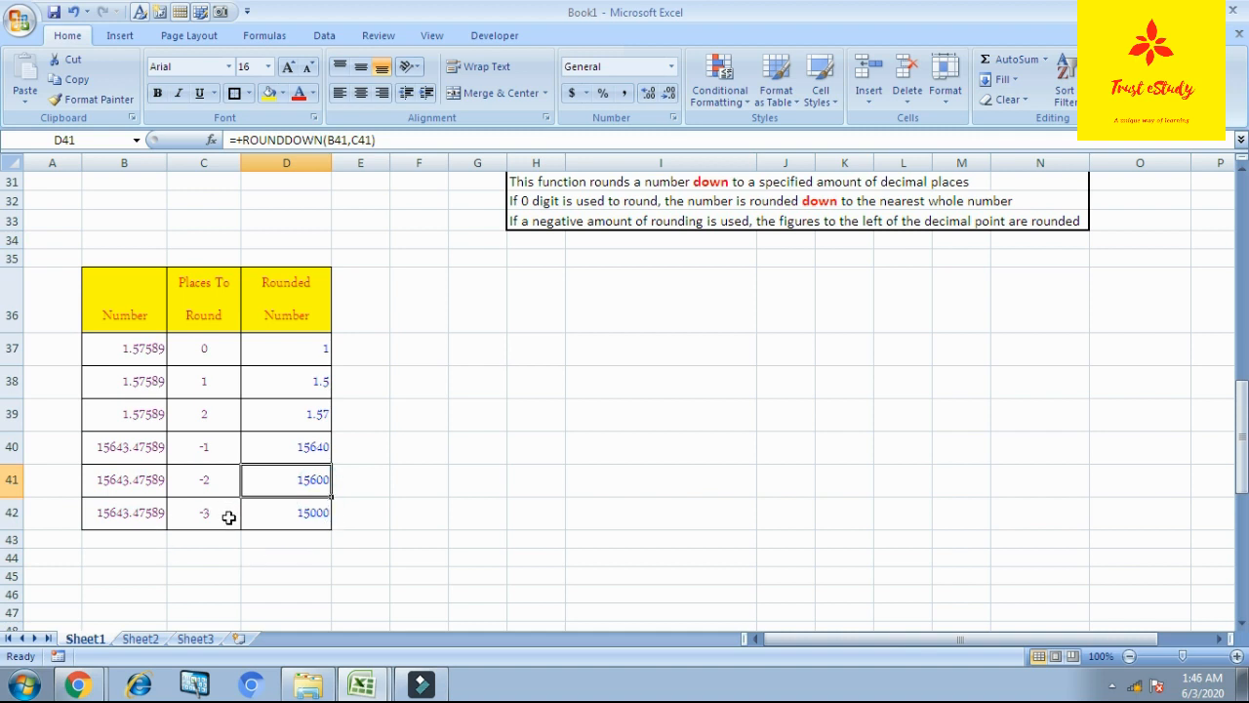
left_click(319, 510)
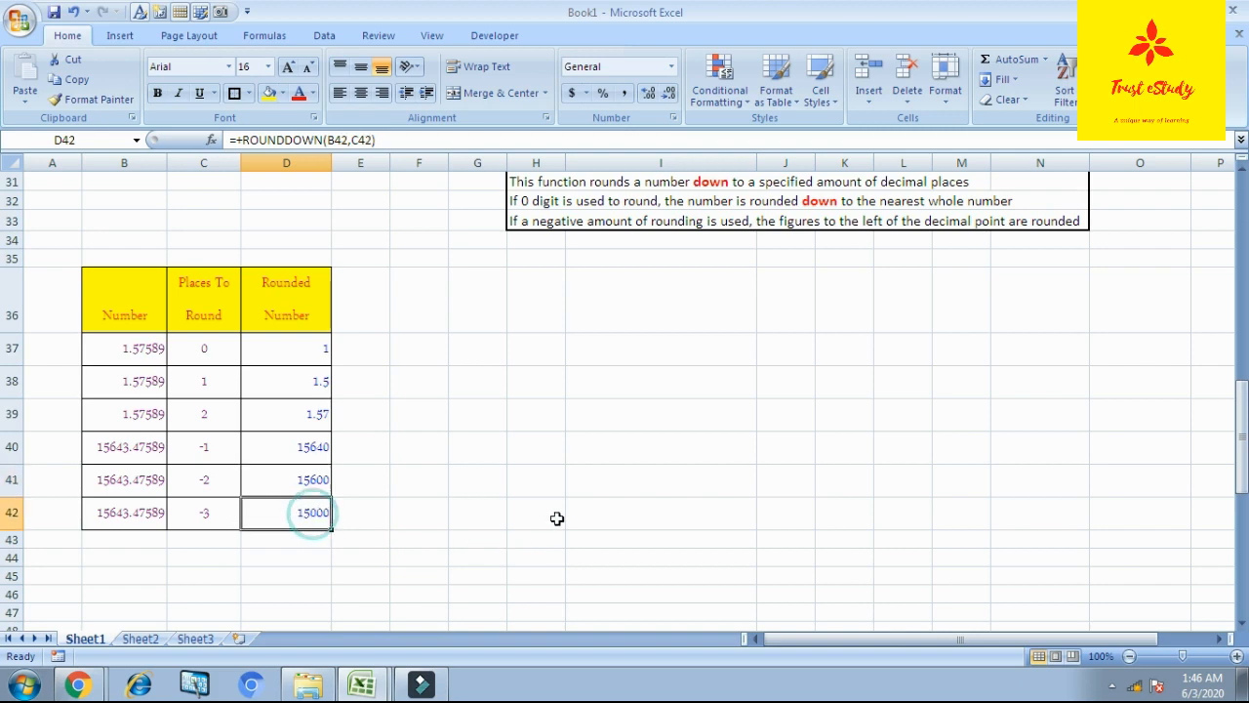
left_click(594, 482)
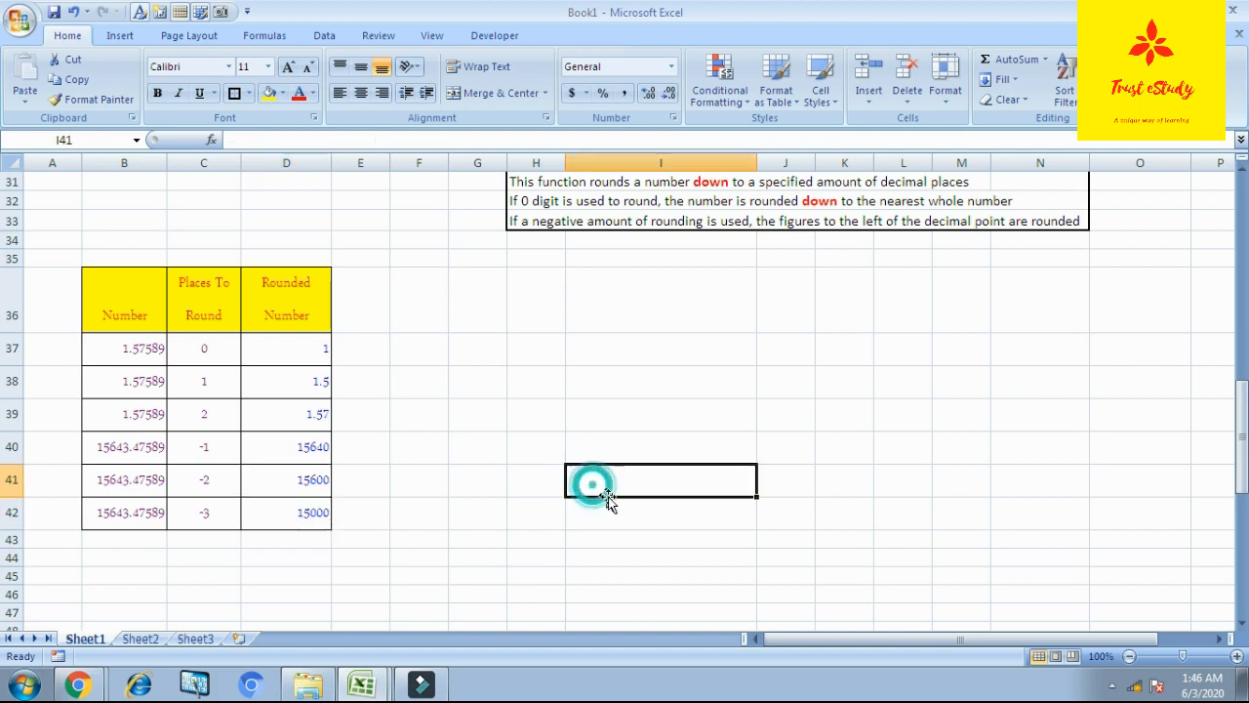
Step: In the Round Up Function table, enter a ROUNDUP formula in D60 using B60 as the number and C60 as the digits
scroll(601, 492, "up", 2)
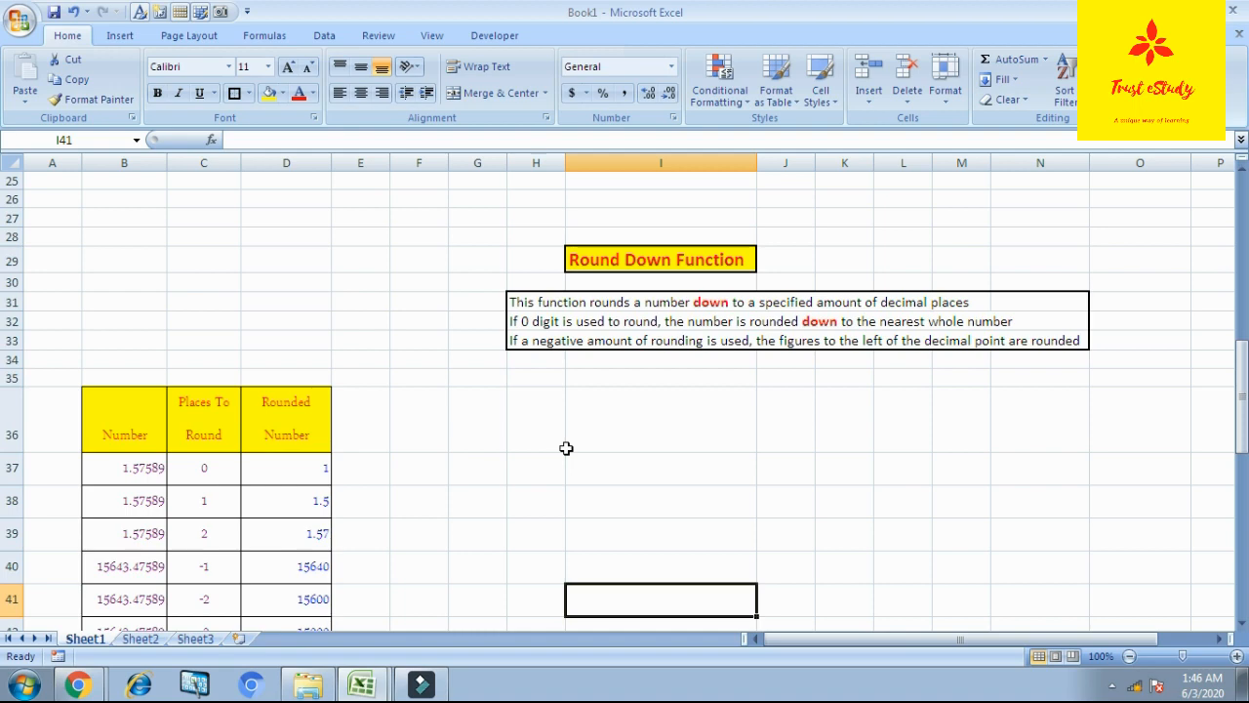
scroll(566, 448, "down", 6)
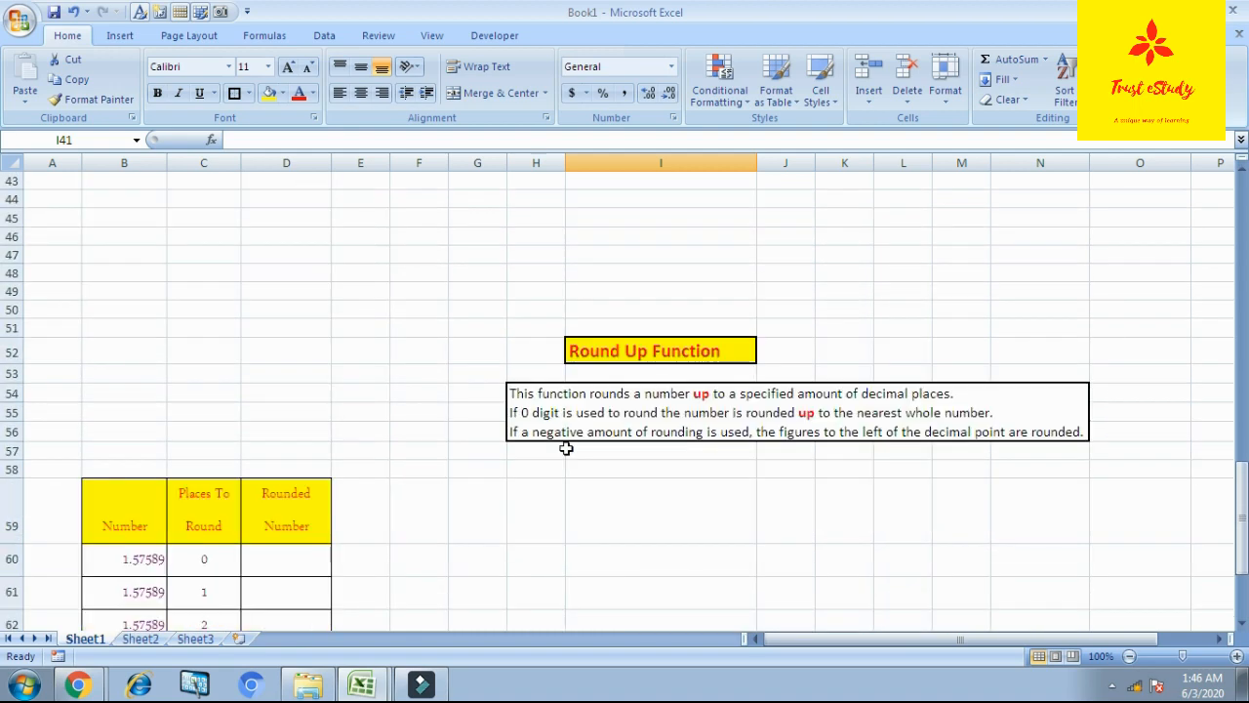
scroll(566, 448, "down", 2)
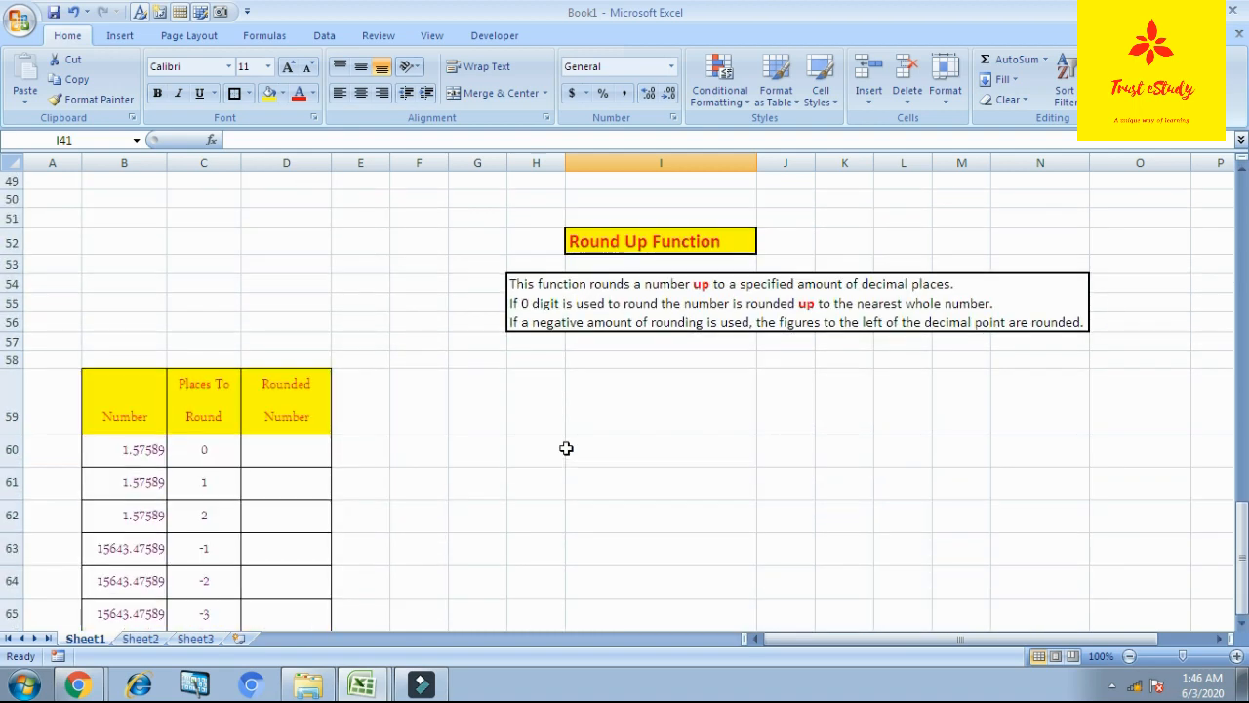
scroll(566, 448, "down", 1)
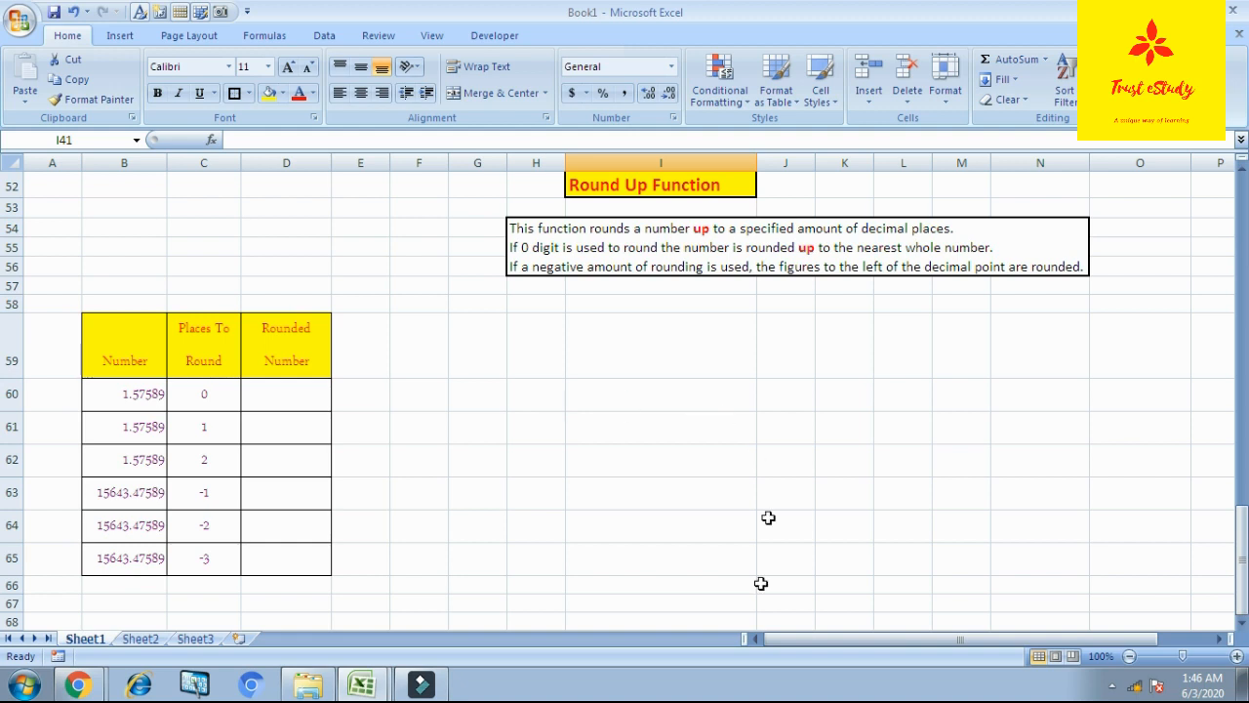
left_click(324, 388)
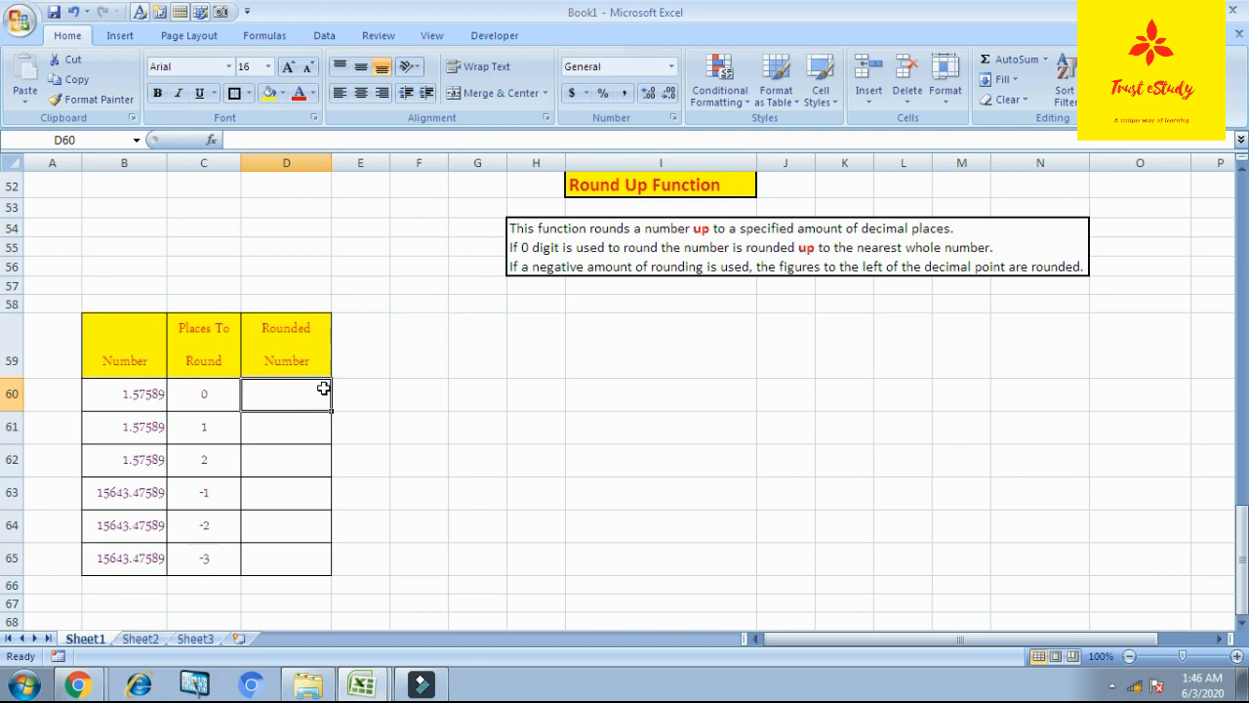
type("+")
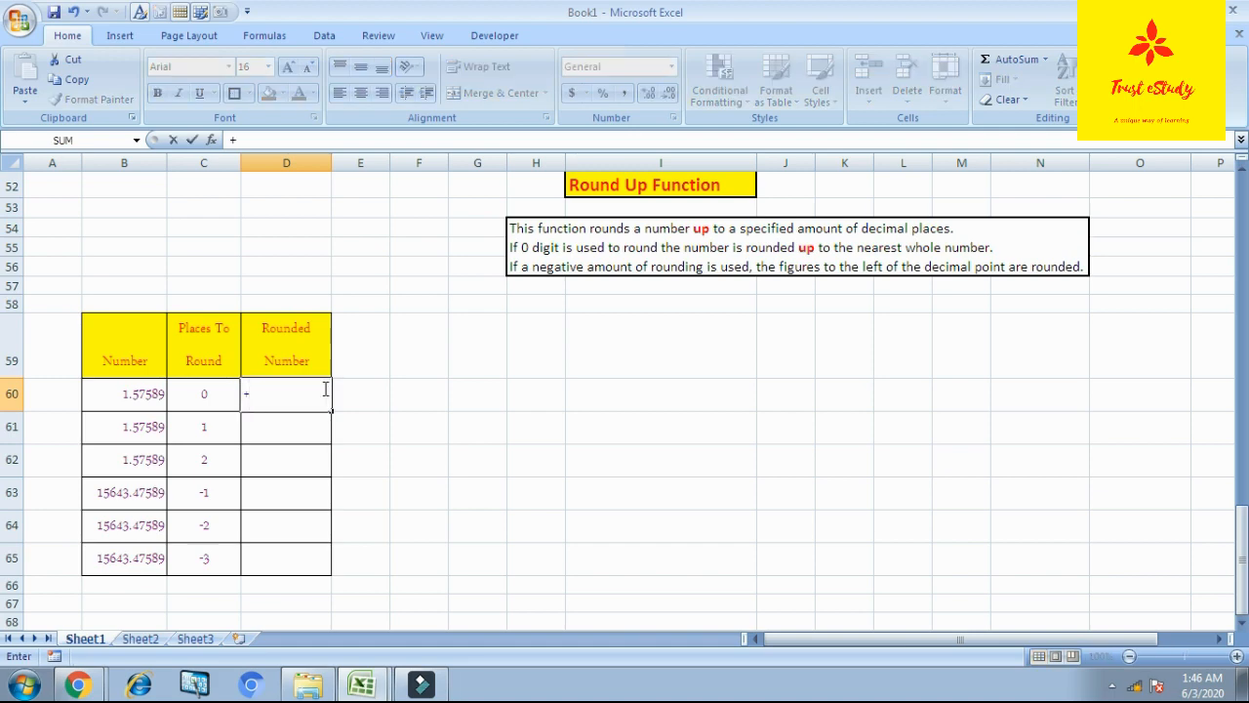
type("round")
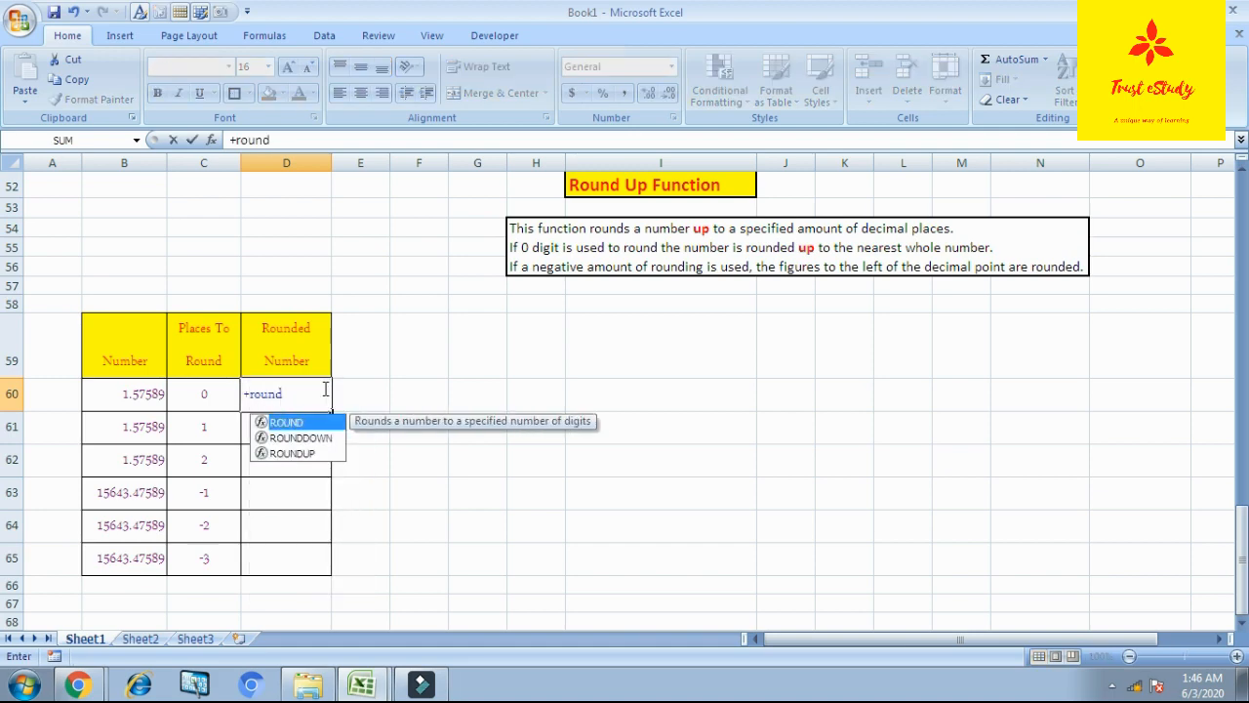
type("up(")
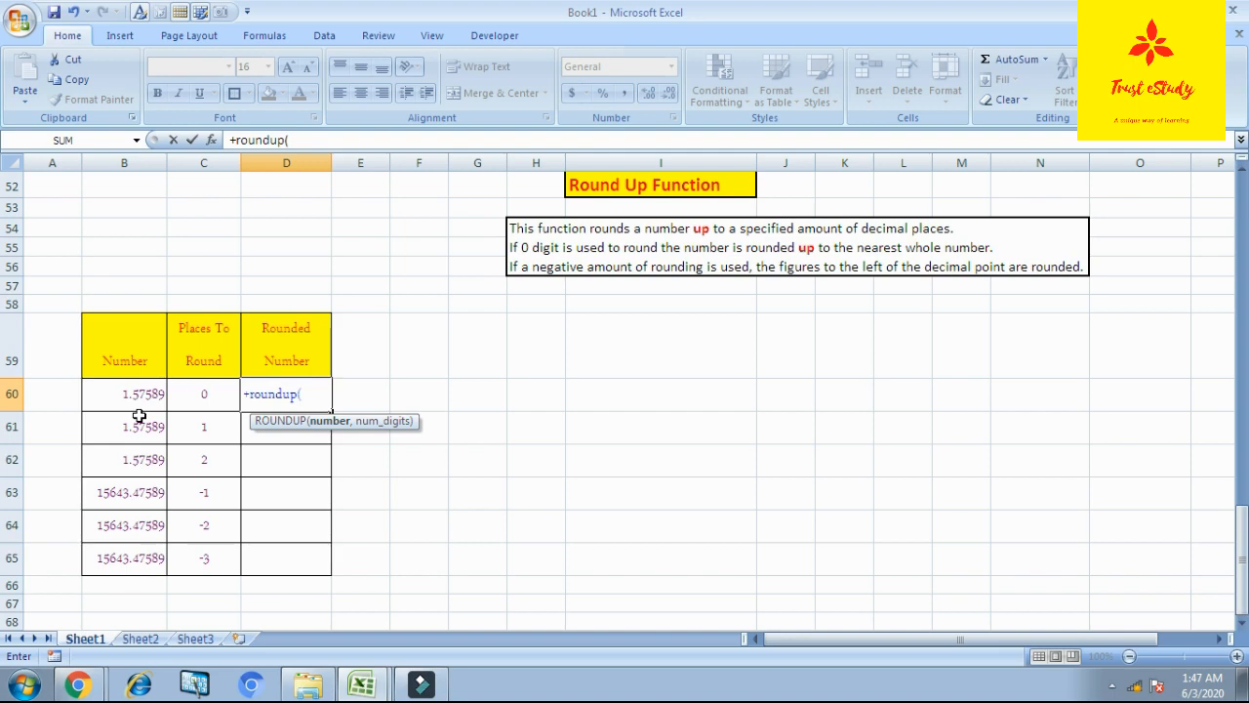
left_click(153, 394)
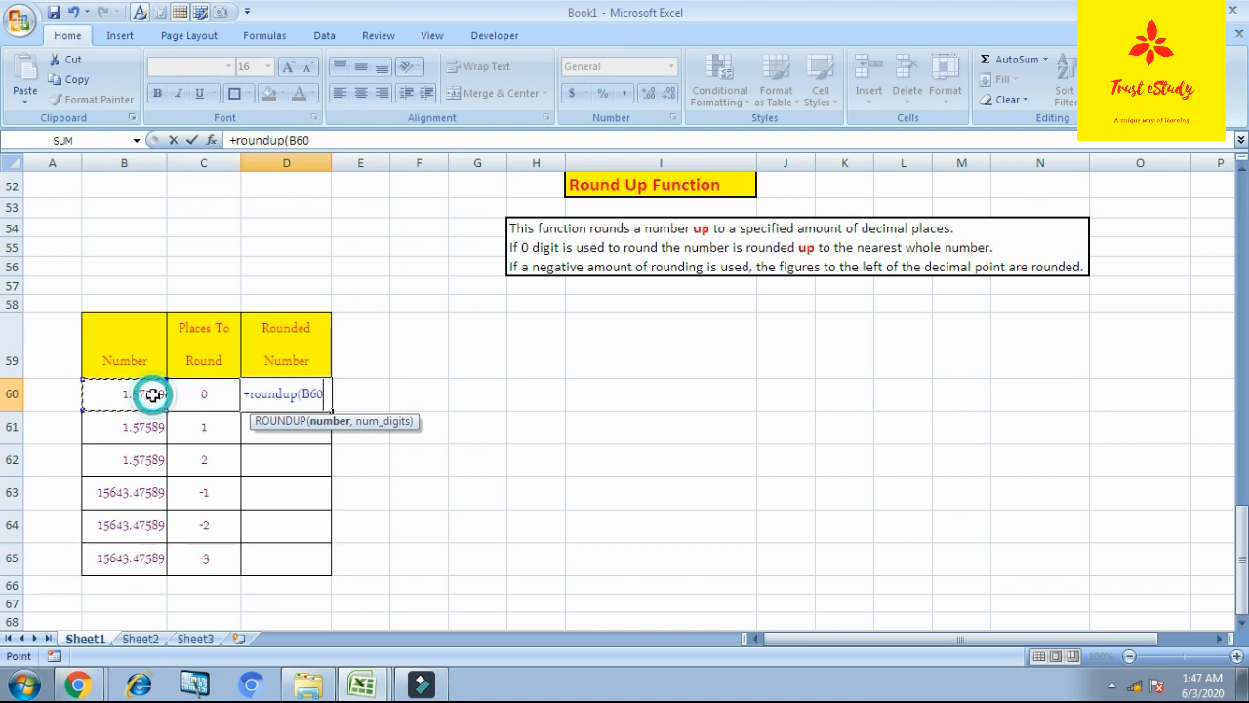
type(",")
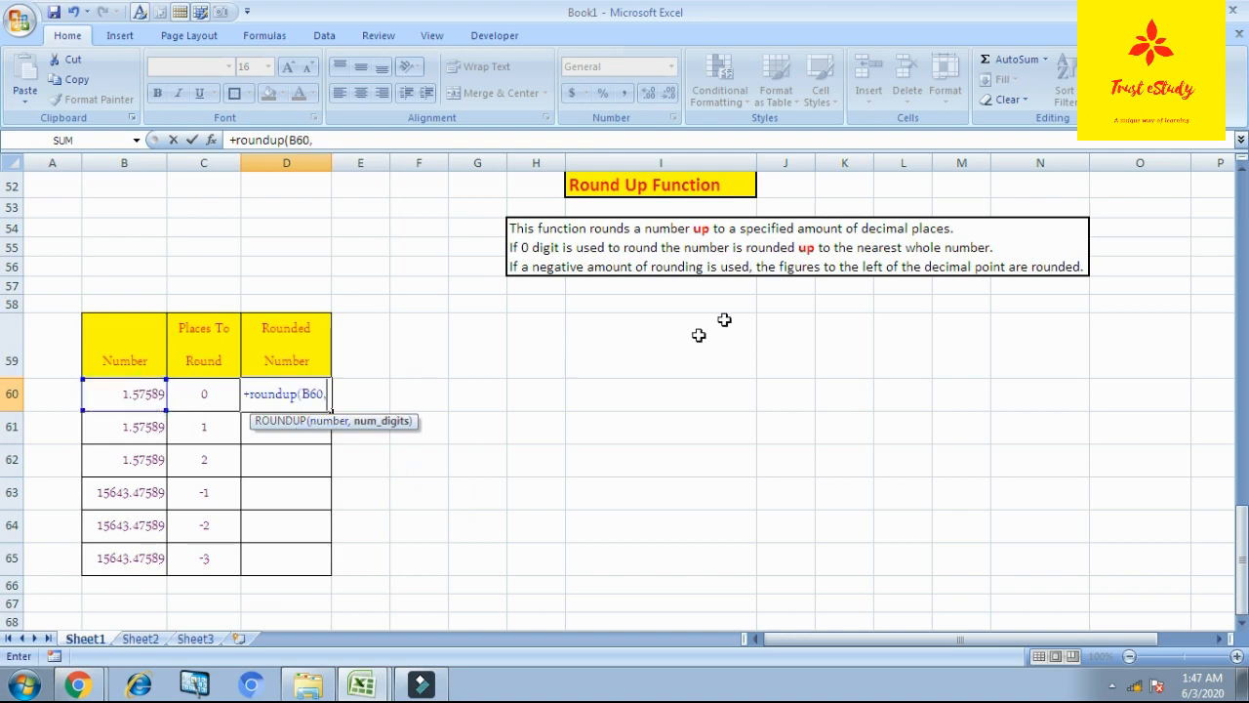
left_click(204, 398)
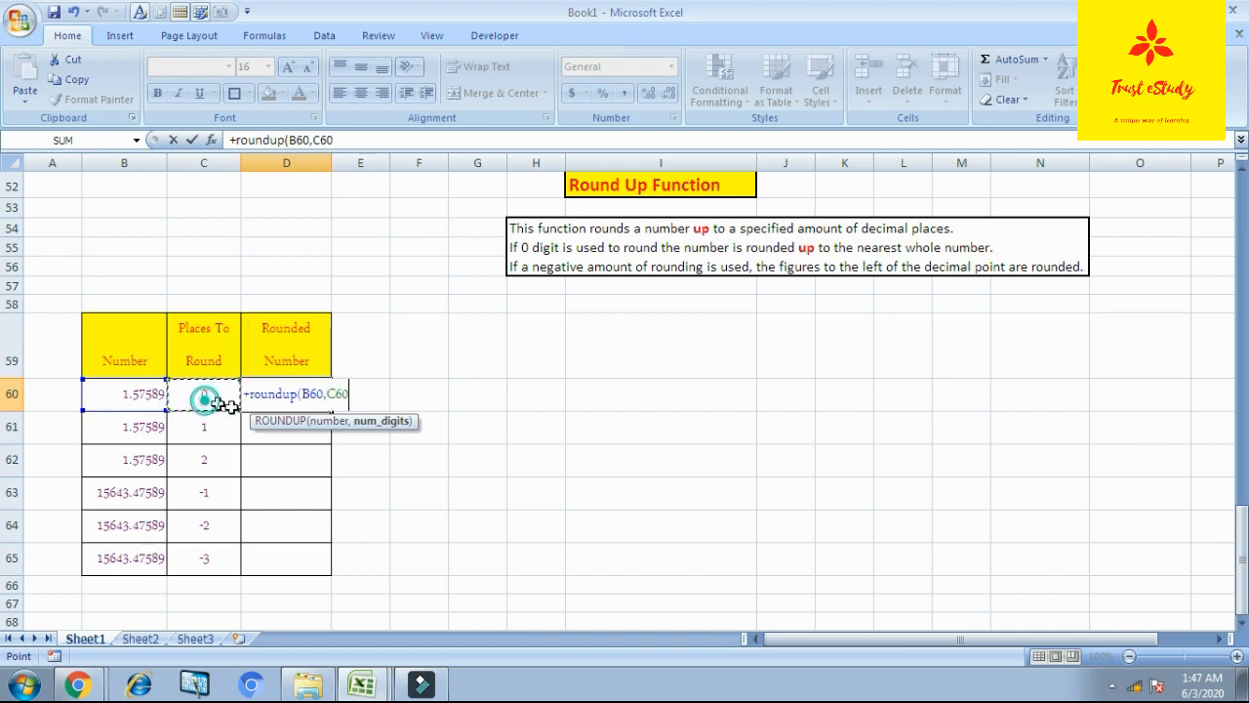
type(")")
key("Return")
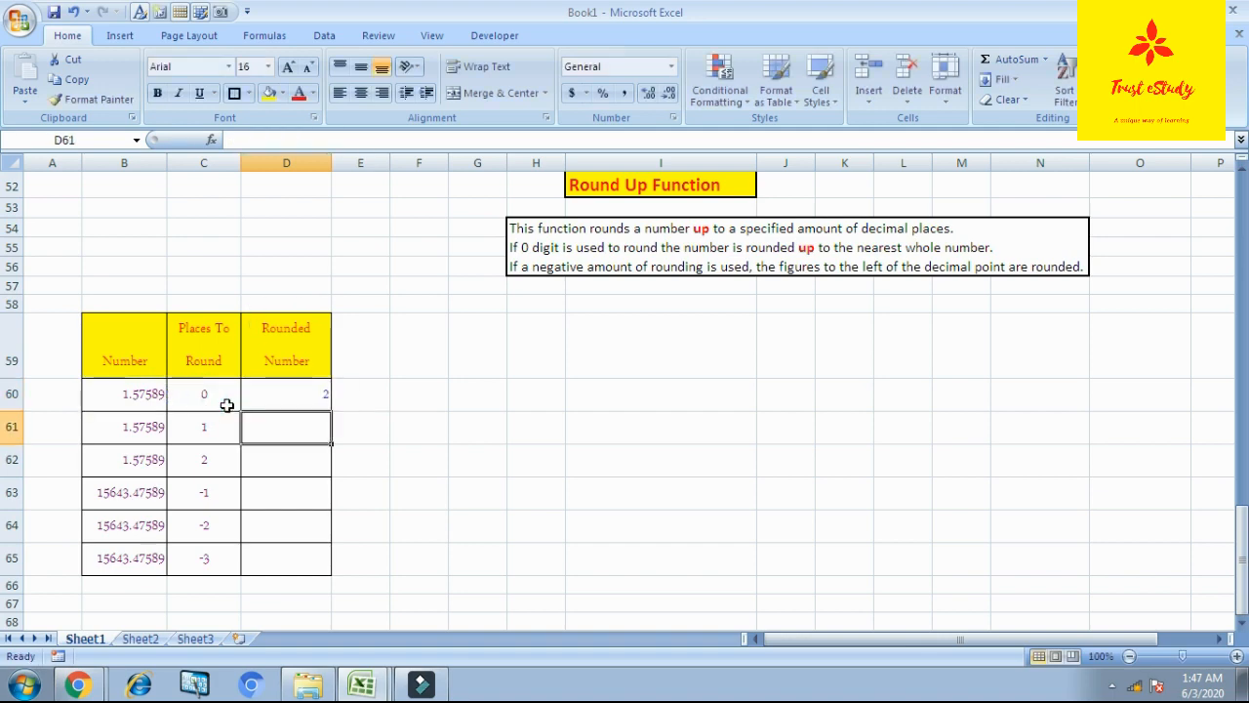
Step: Fill the ROUNDUP formula from D60 down through D65
key("Up")
key("shift+Down")
key("shift+Down")
key("shift+Down")
key("shift+Down")
key("shift+Down")
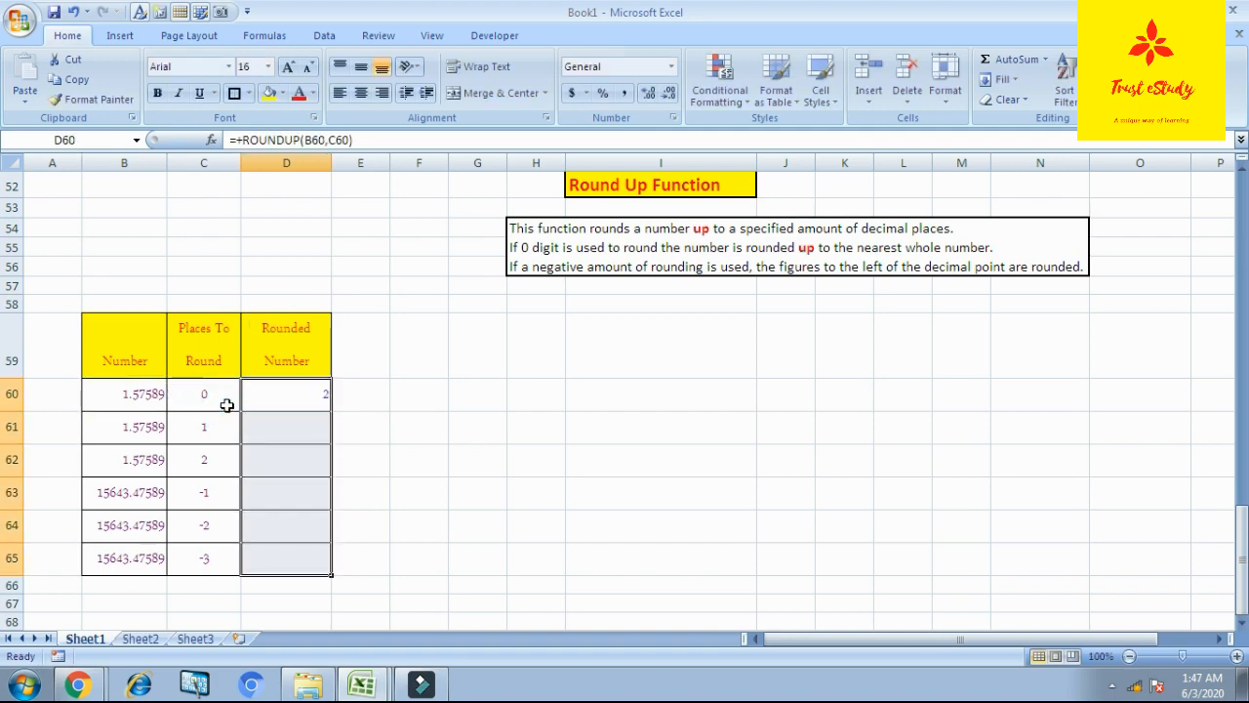
key("ctrl+d")
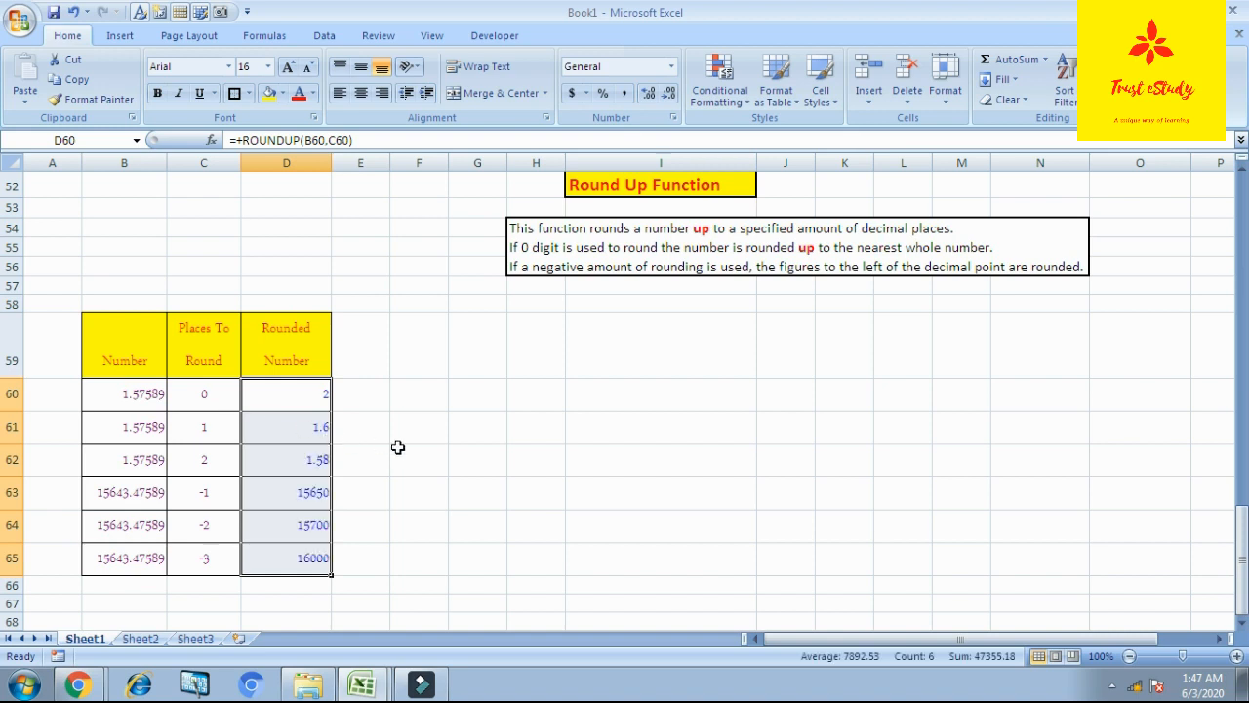
left_click(398, 447)
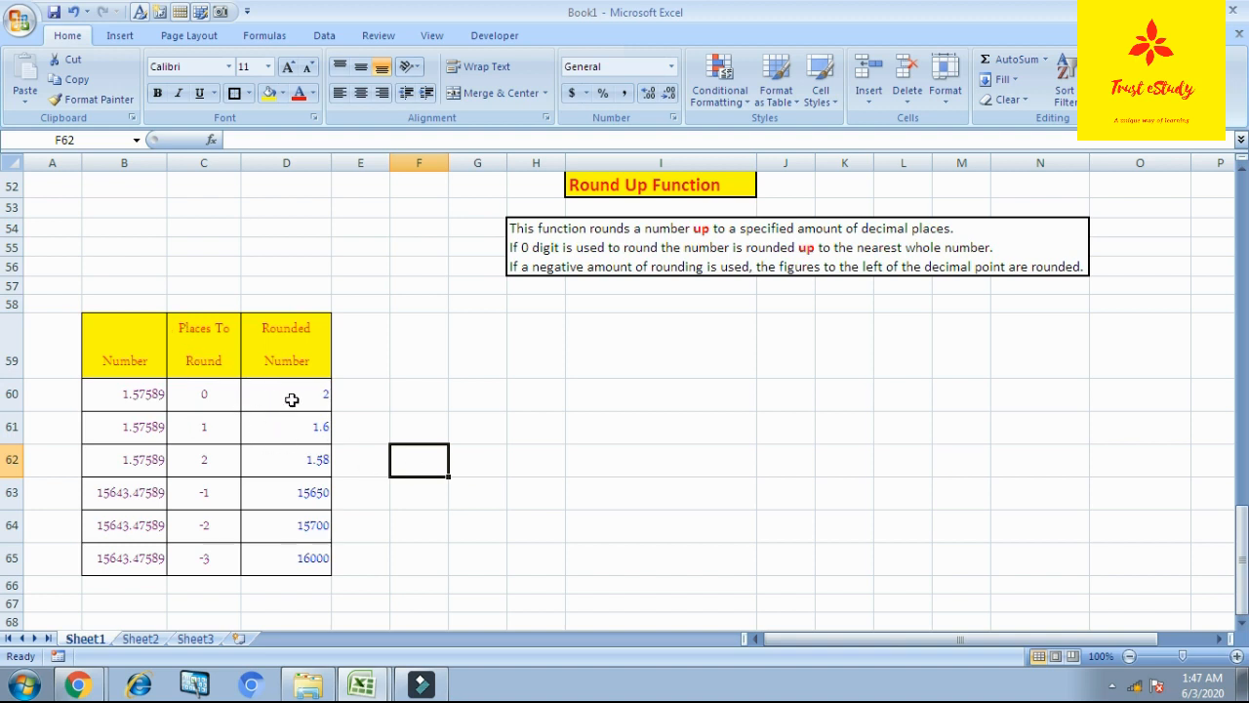
Step: Examine the ROUNDUP results in rows 60, 63 and 65 against their numbers and places to round
left_click(223, 392)
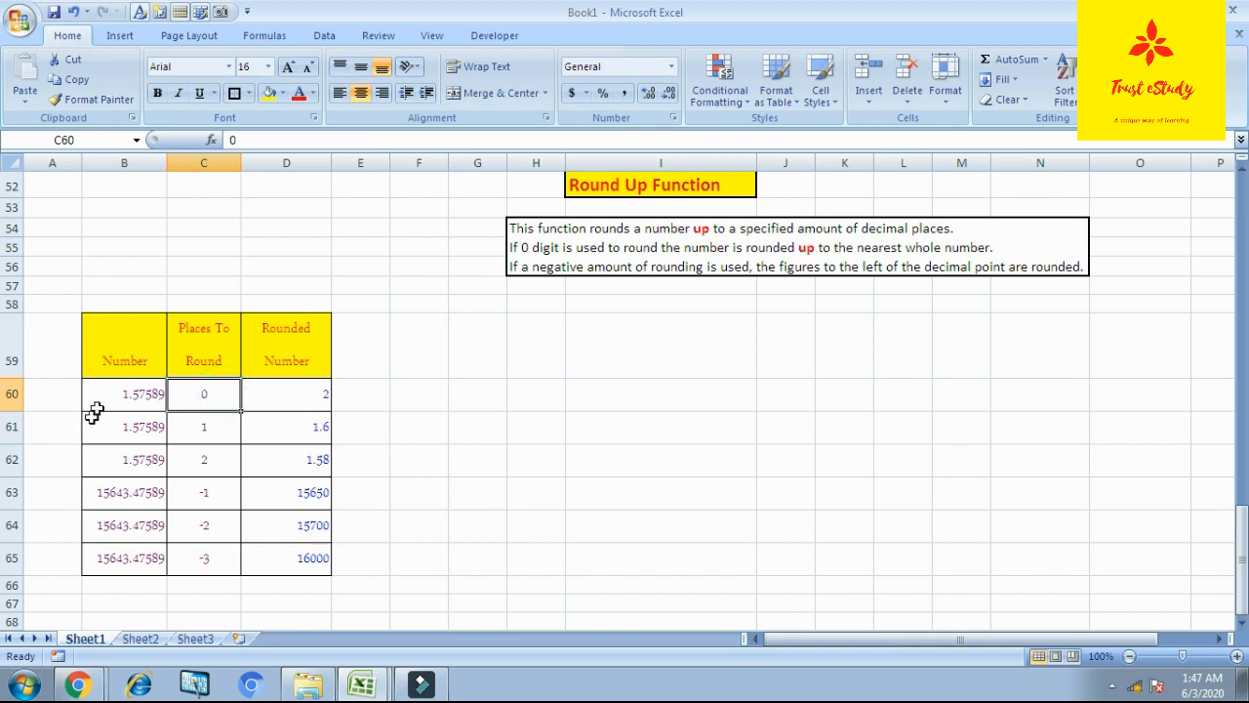
left_click(298, 393)
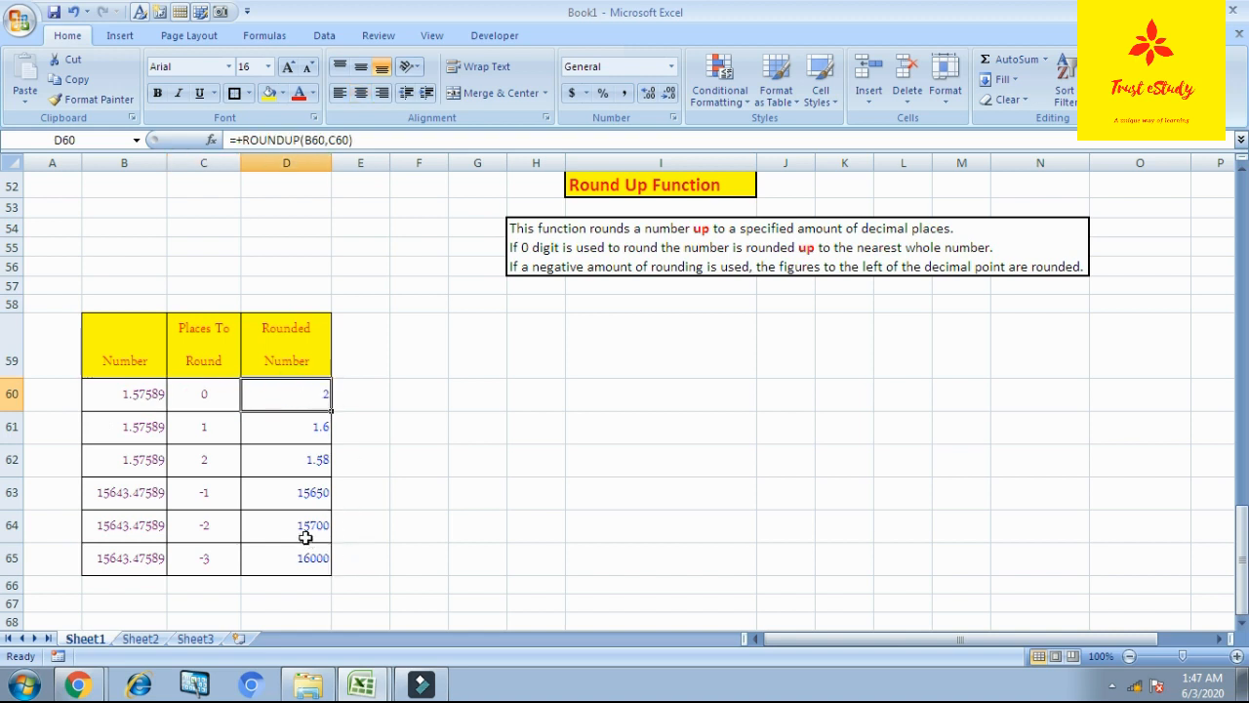
left_click(218, 492)
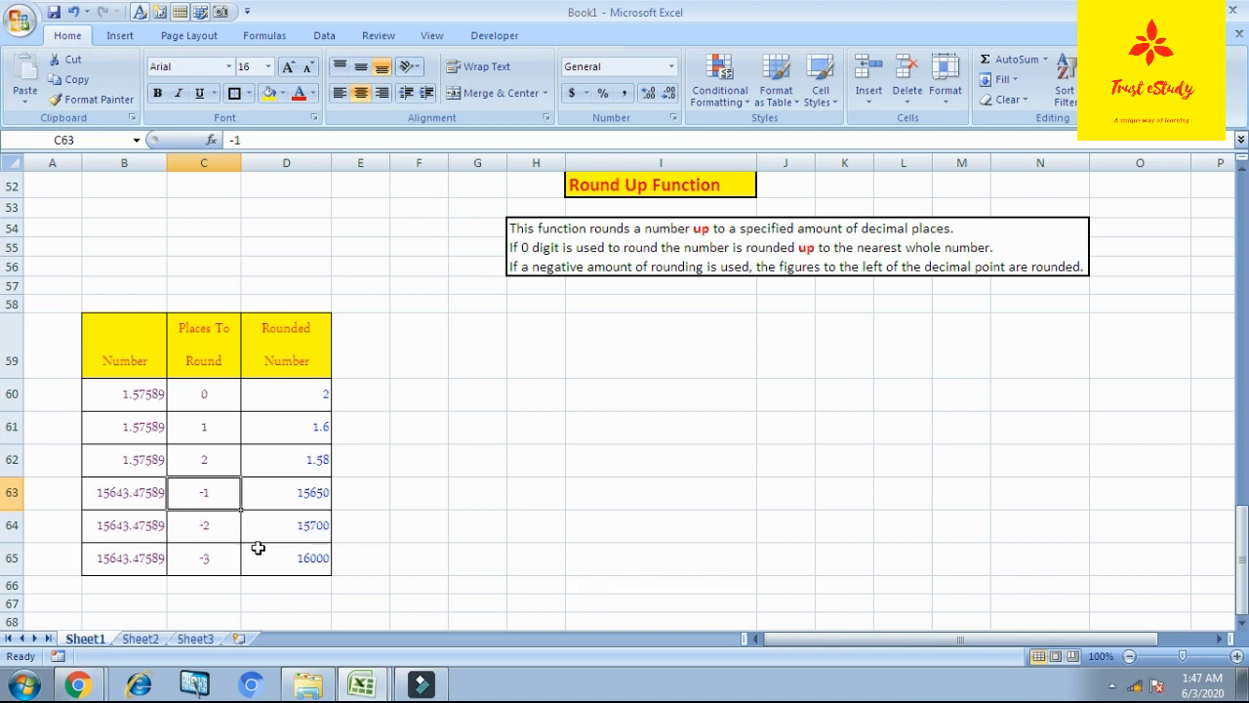
left_click(137, 484)
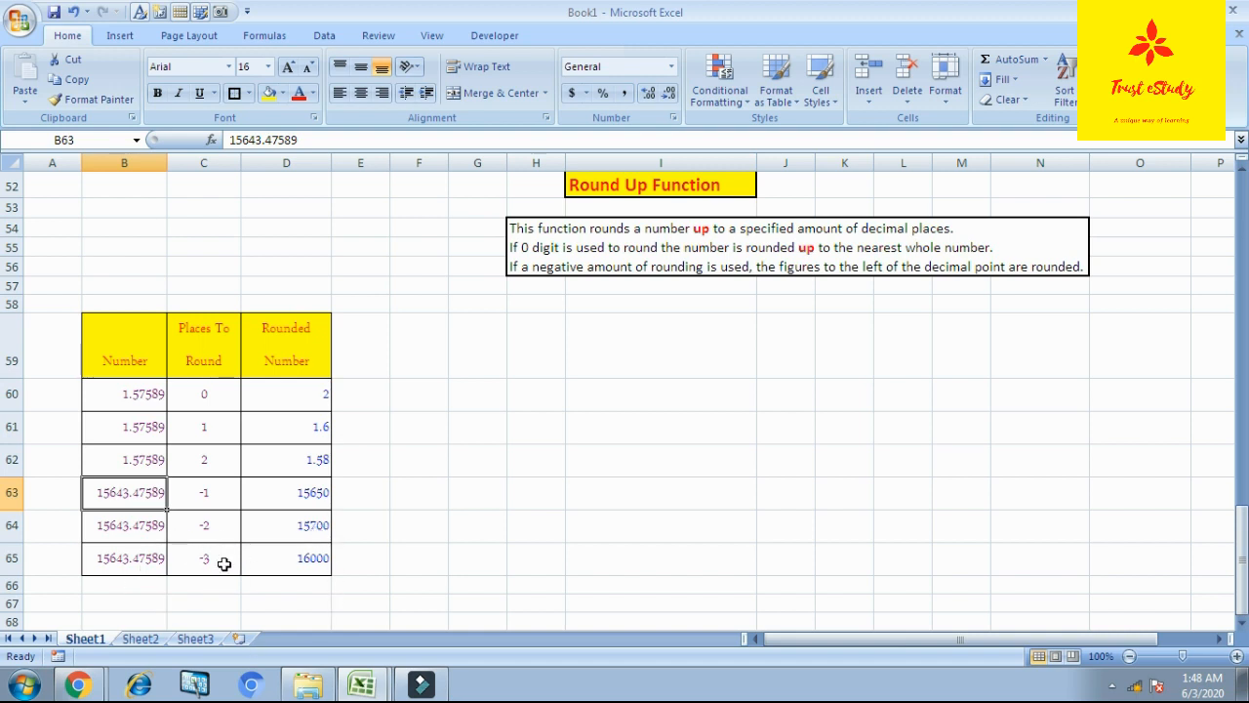
left_click(312, 561)
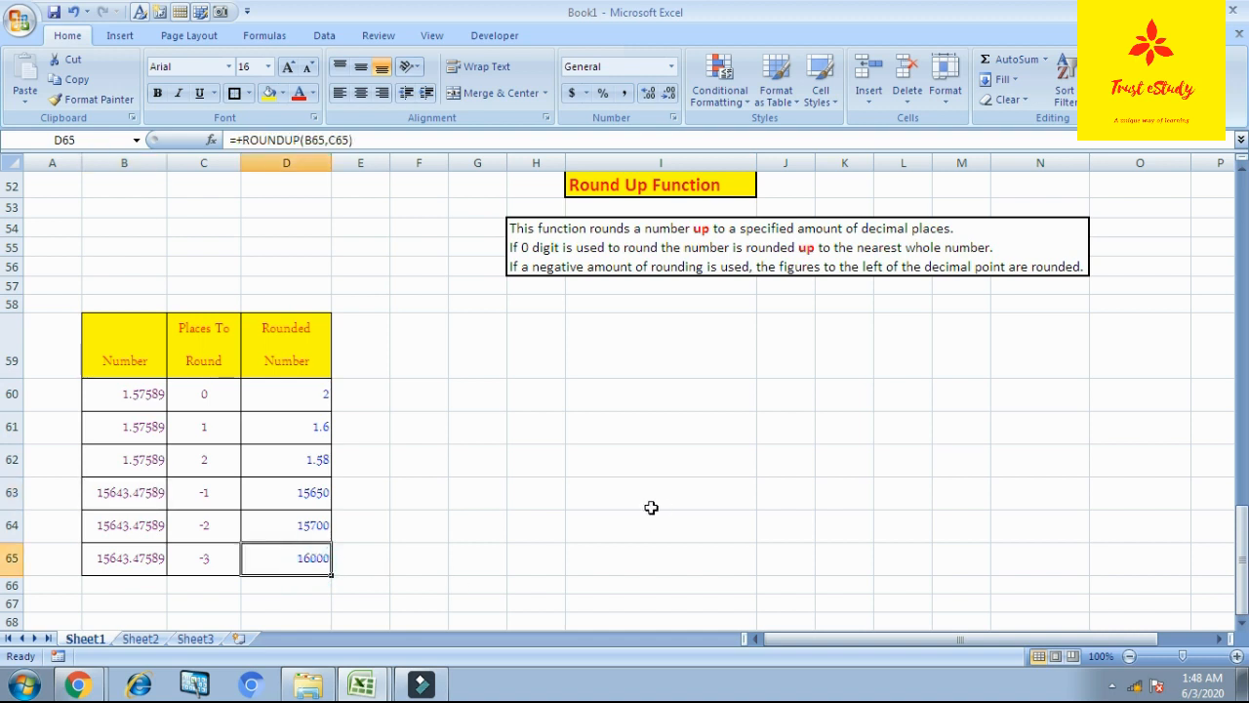
Step: Review the list of rounding functions on Sheet2 and return to Sheet1
left_click(692, 484)
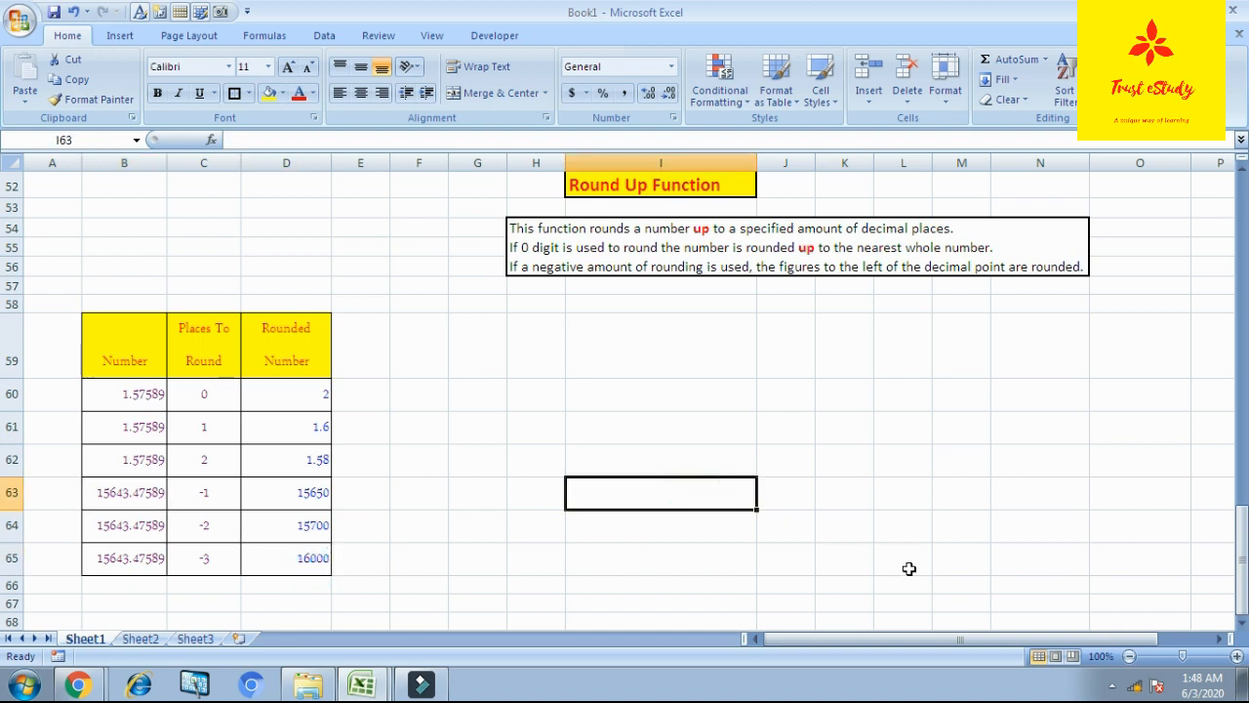
left_click(139, 640)
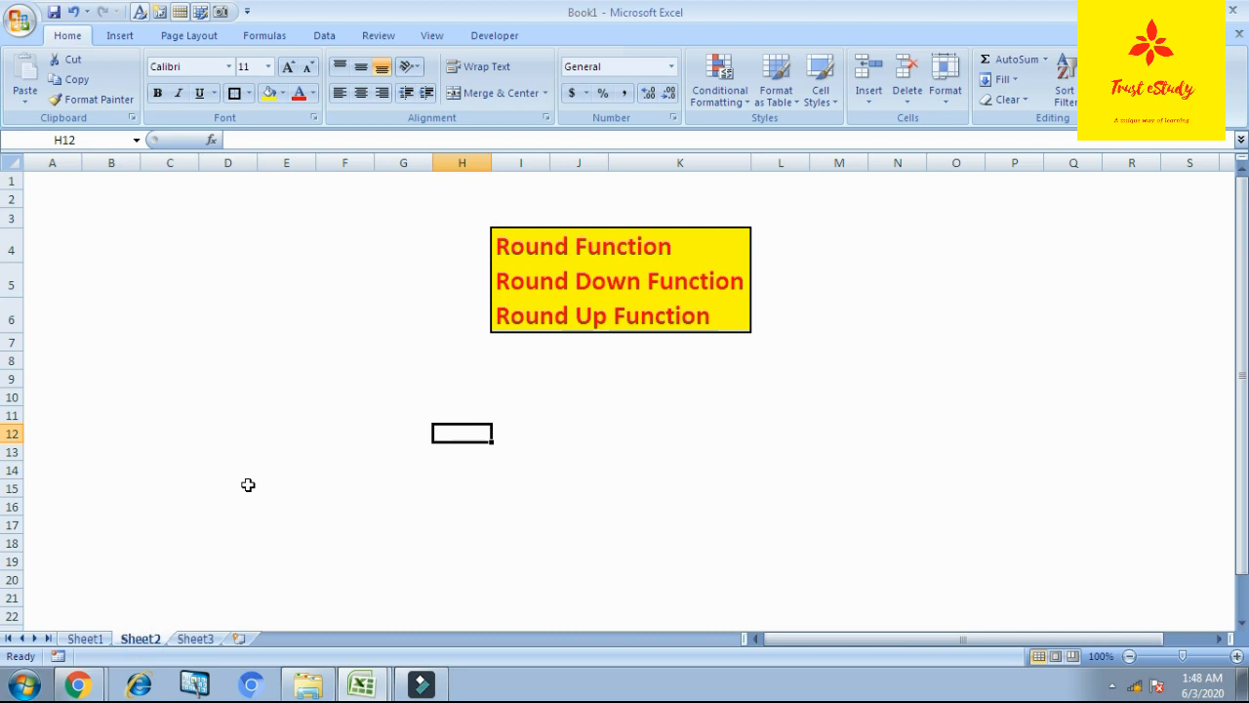
left_click(86, 639)
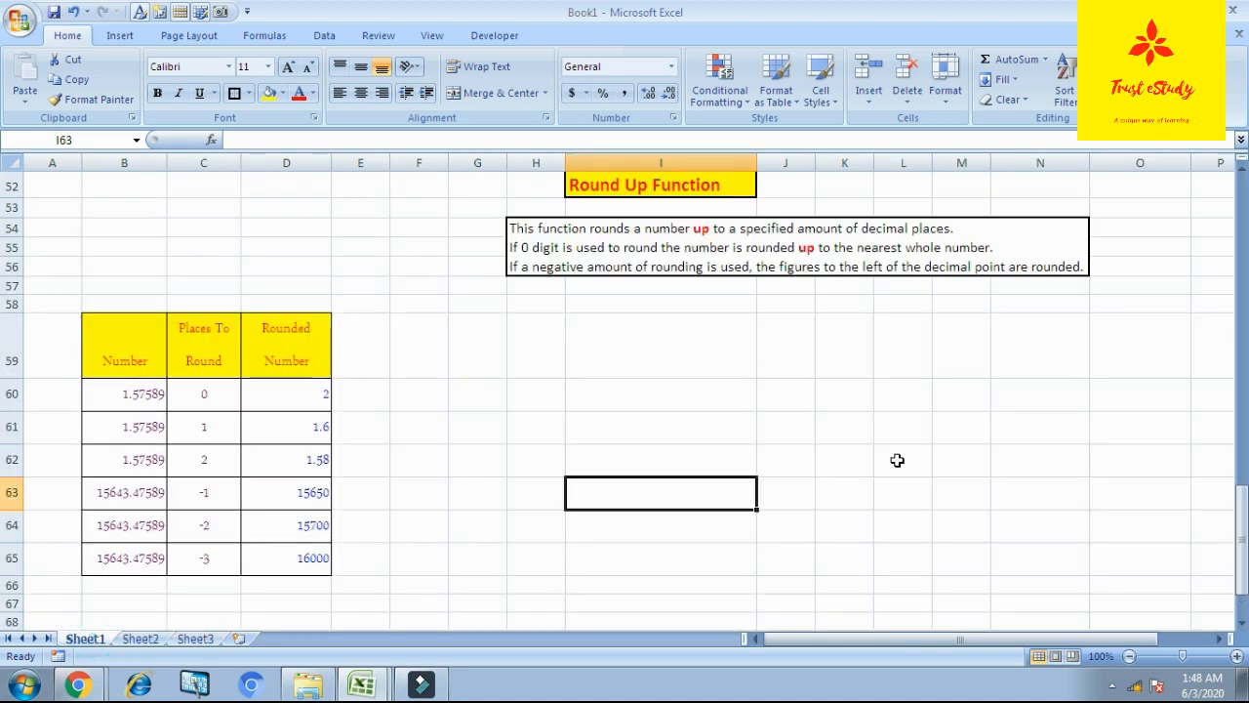